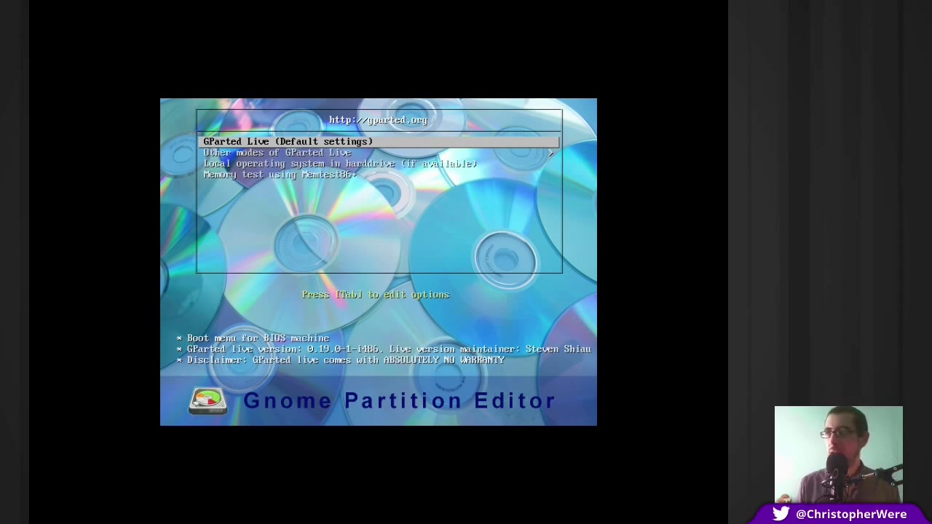
Examine the other boot modes of GParted Live, including the RAM and safe graphic options, and return to the main boot menu
key("Down")
key("Return")
key("Down")
key("Down")
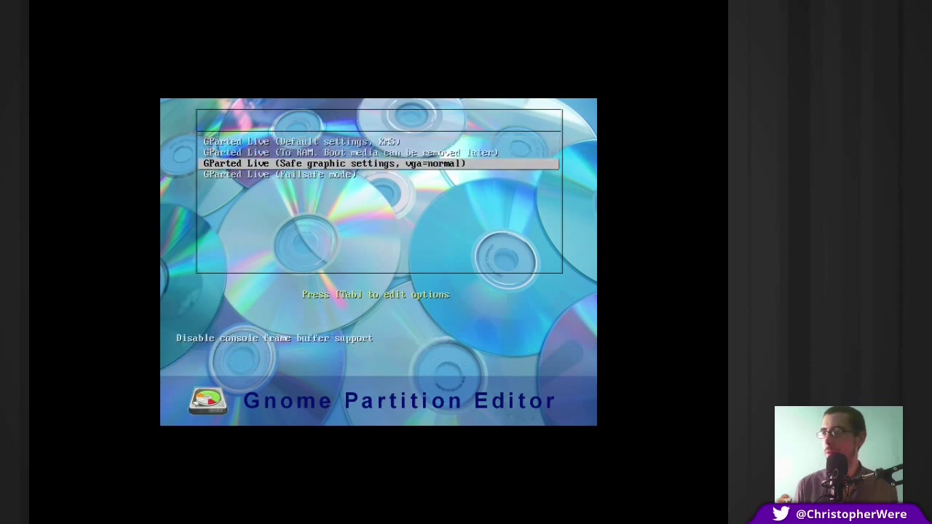
key("Up")
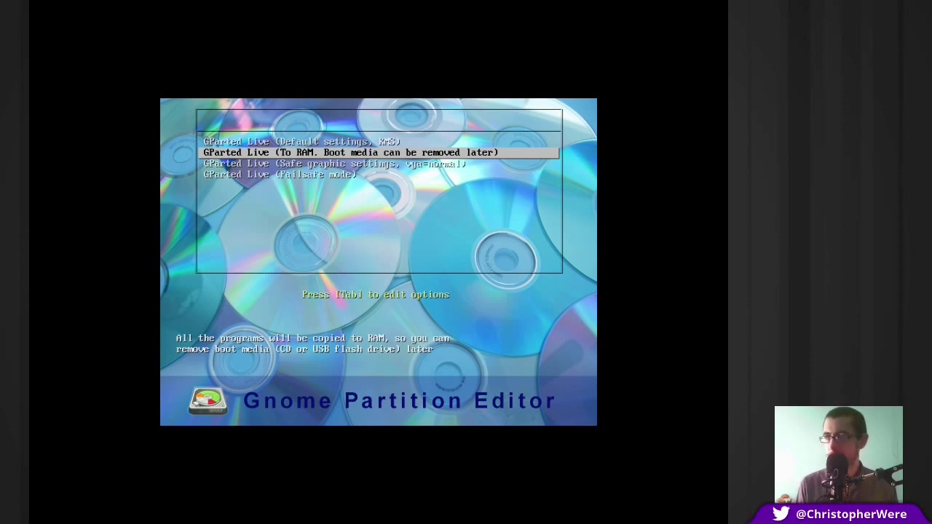
key("Down")
key("Up")
key("Up")
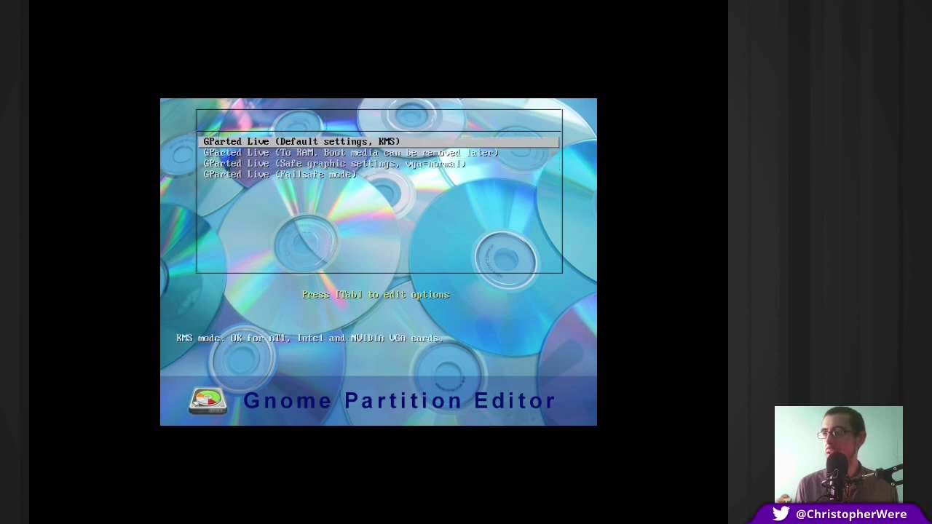
key("Down")
key("Down")
key("Up")
key("Up")
key("Escape")
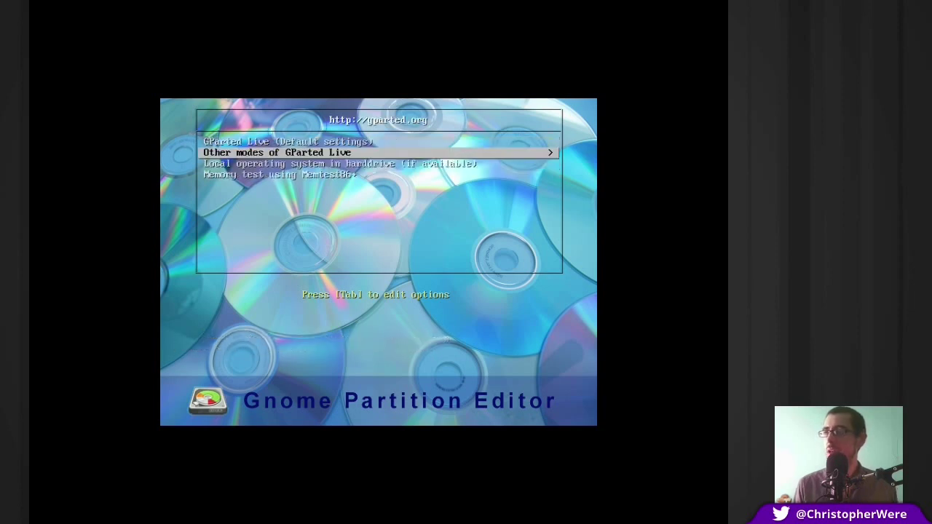
Boot GParted Live with default settings, leaving the keymap untouched, US English as the language and mode 0 to start X automatically
key("Up")
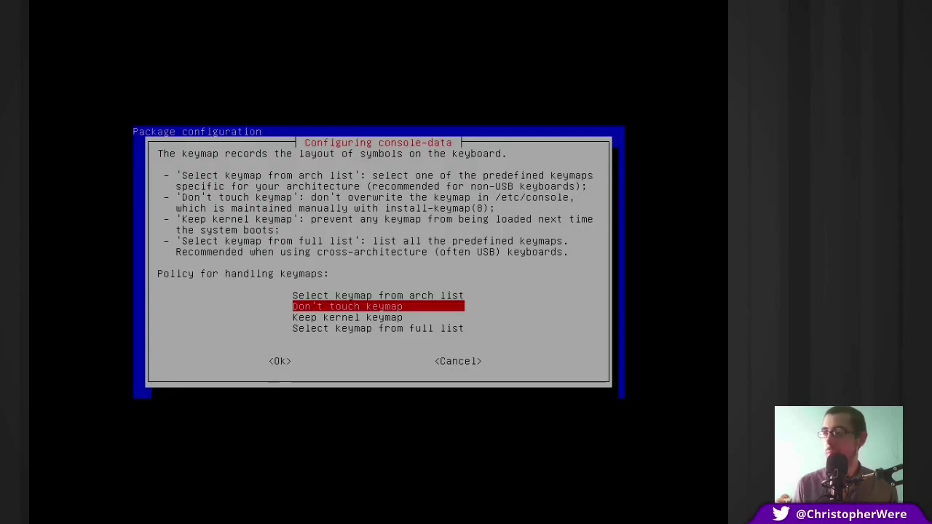
key("Return")
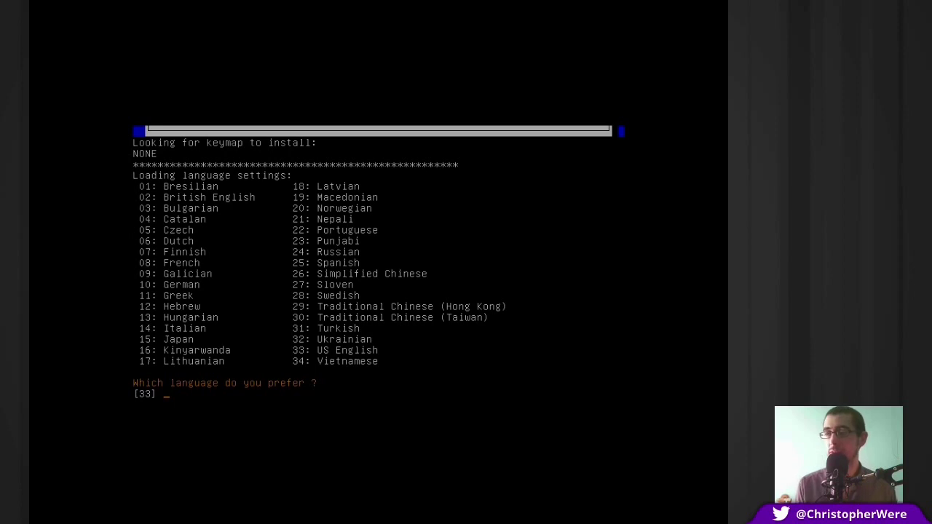
key("Return")
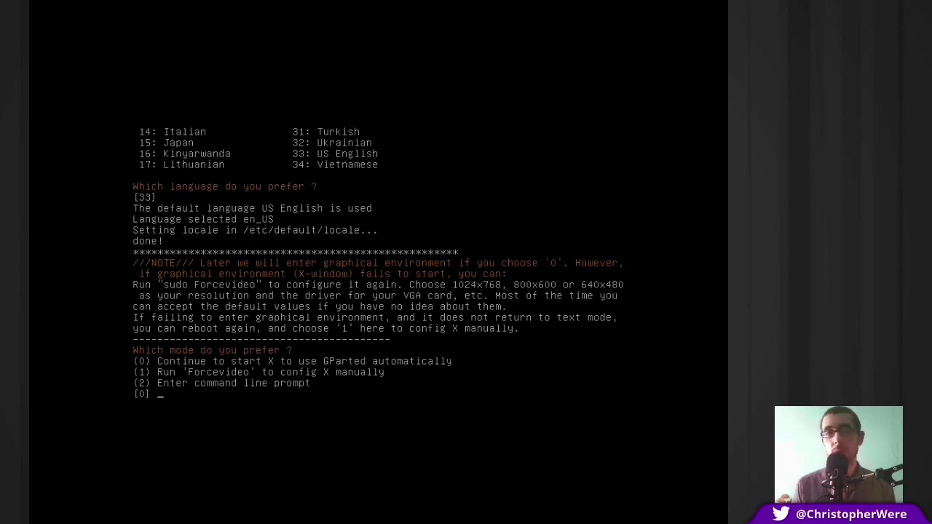
key("Return")
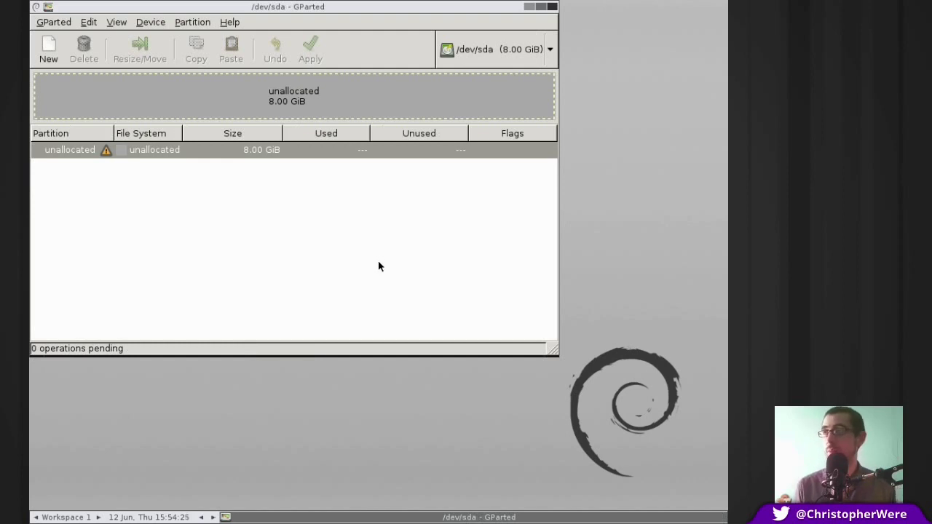
Move the GParted window away from the desktop's edge and maximize it
left_click_drag(310, 8, 346, 48)
double_click(346, 48)
double_click(347, 48)
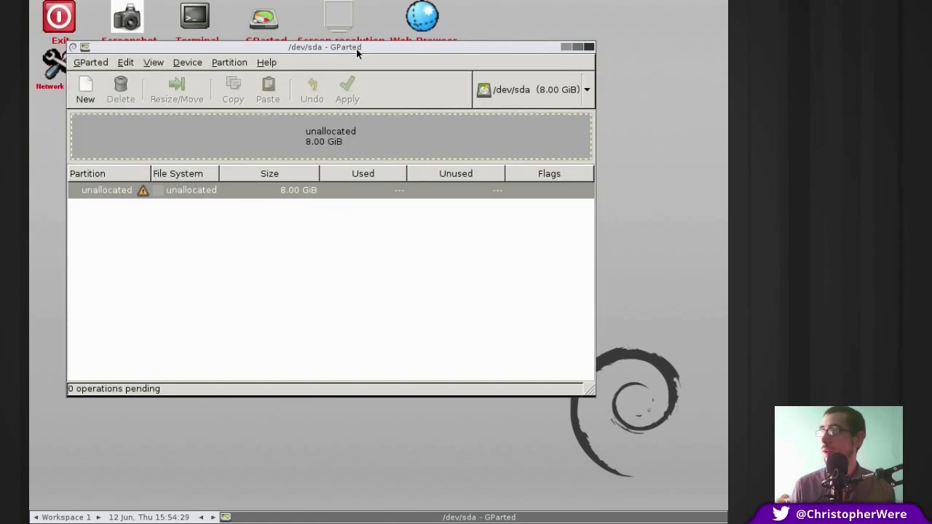
left_click(577, 47)
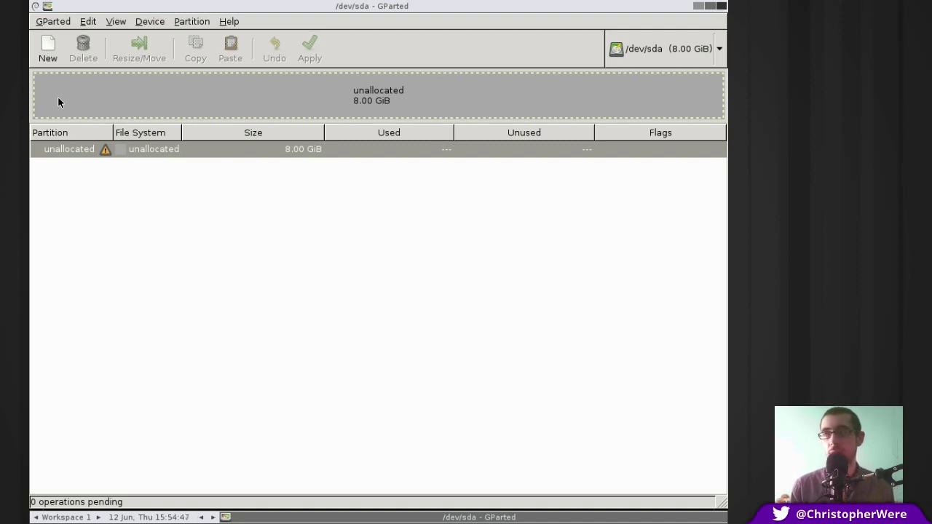
Try to create a new partition in the unallocated space of /dev/sda
left_click(246, 261)
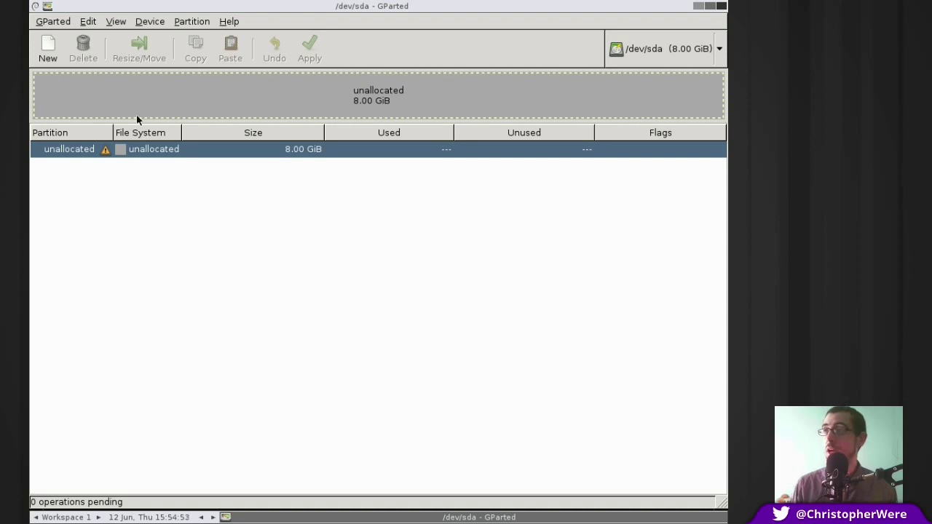
left_click(48, 51)
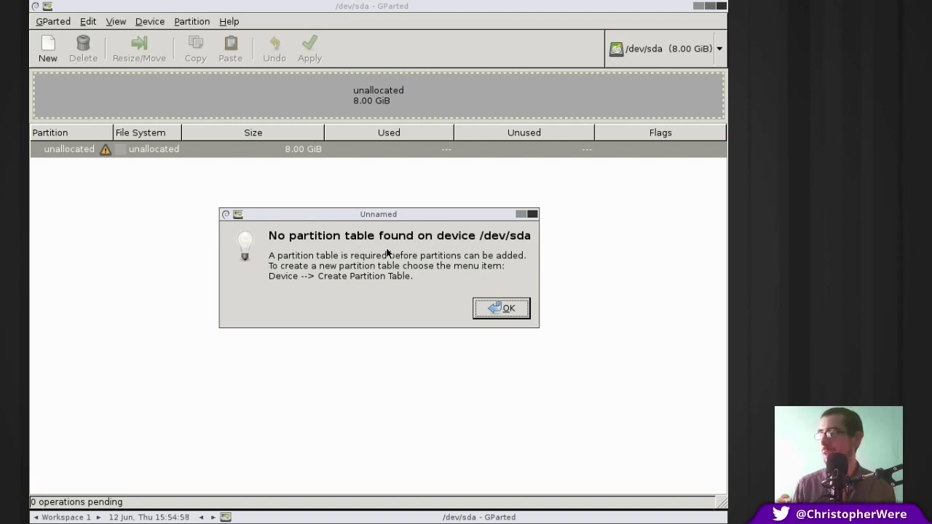
left_click(501, 309)
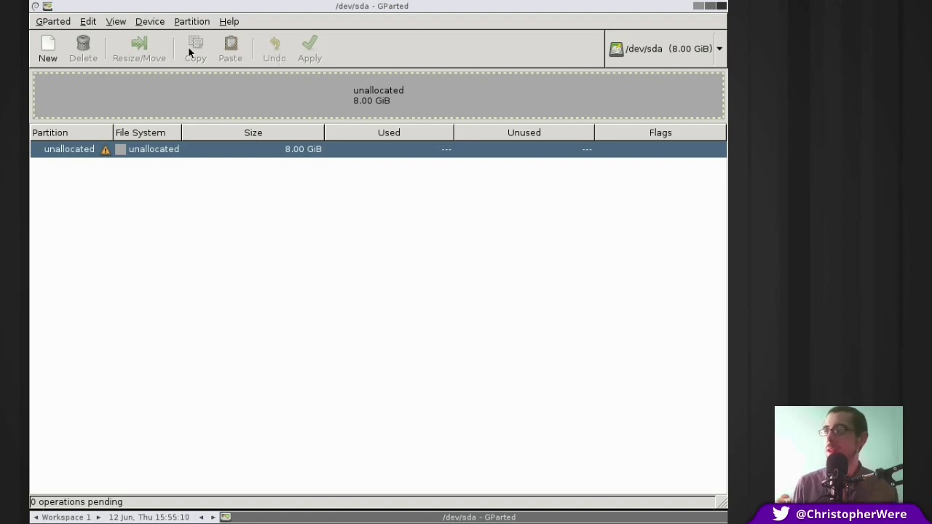
Create a new partition table of type msdos on /dev/sda
left_click(143, 22)
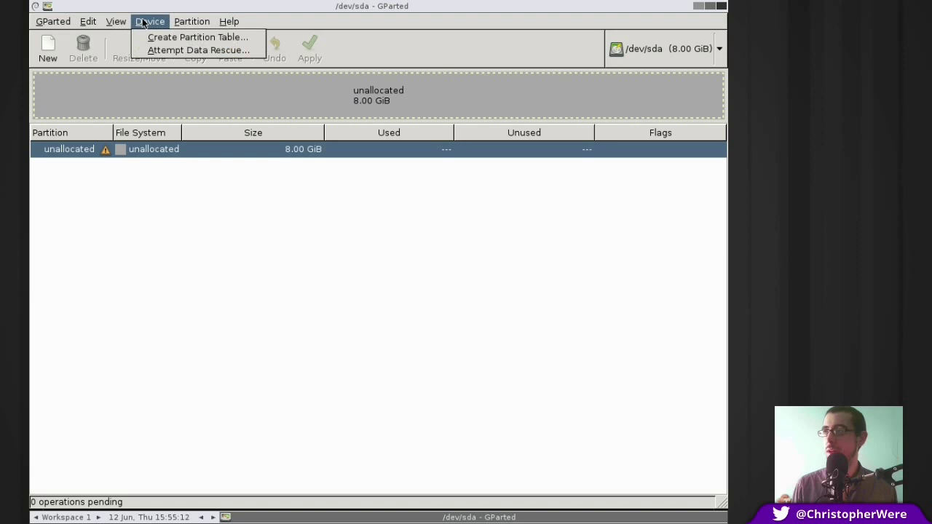
left_click(152, 44)
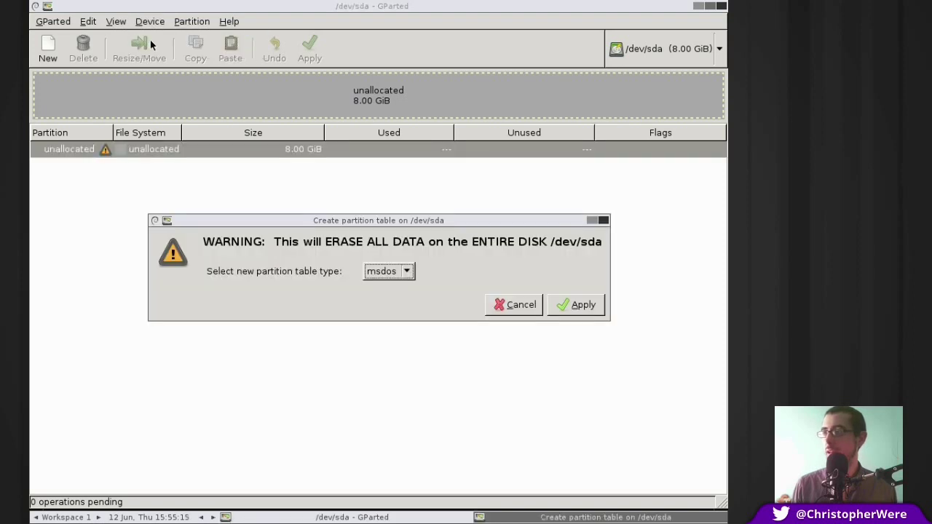
left_click(405, 274)
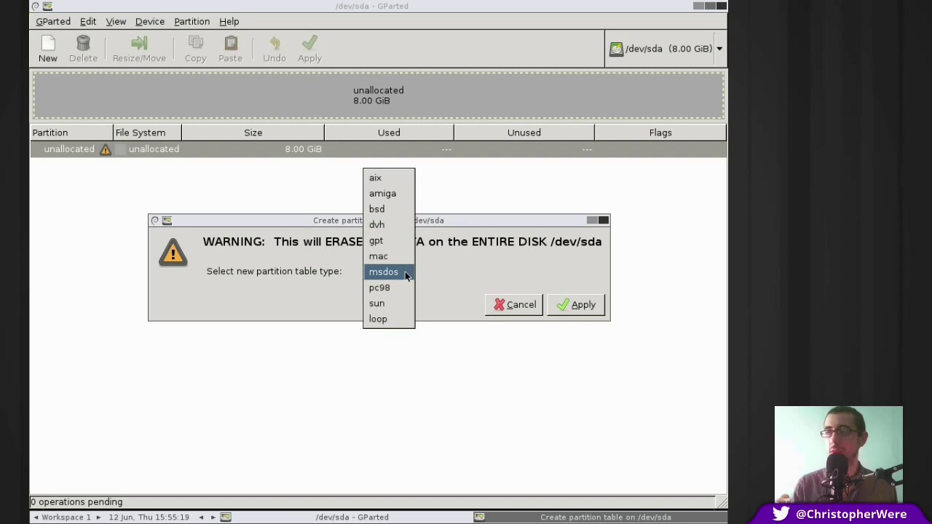
left_click(405, 274)
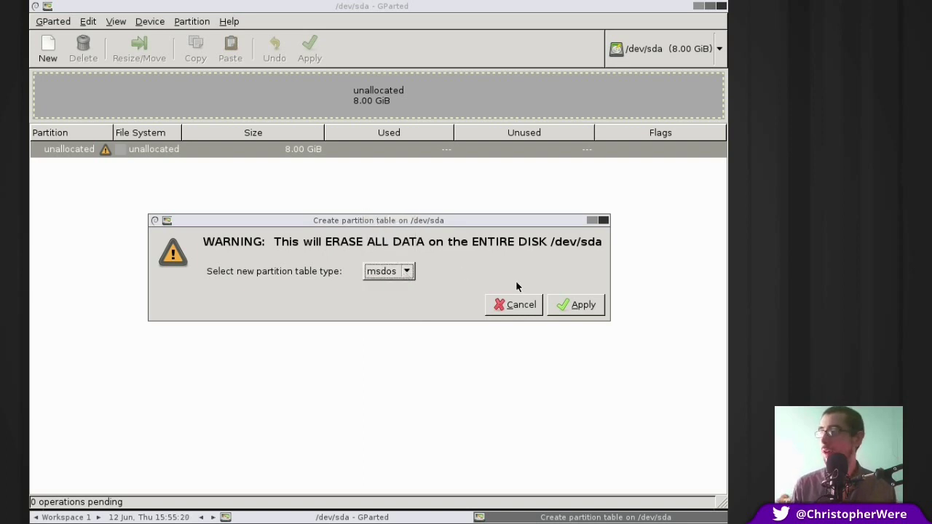
left_click(591, 308)
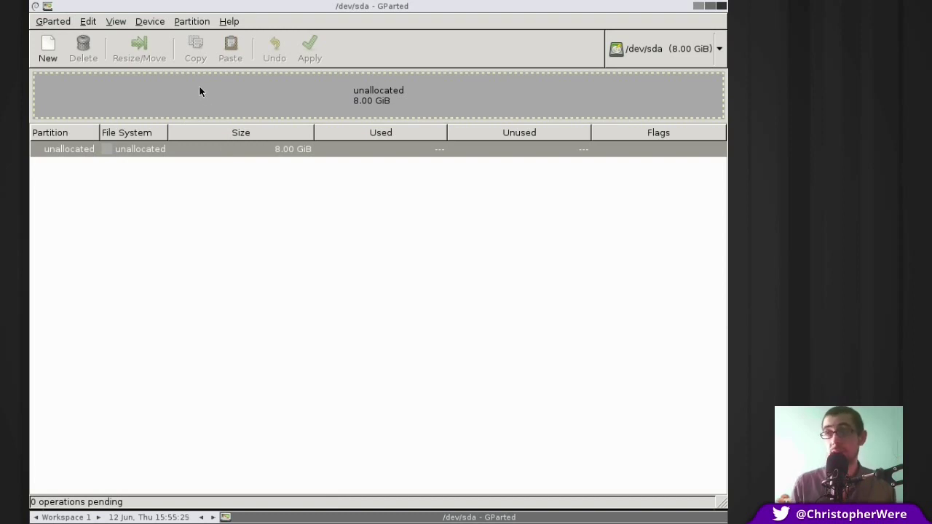
Start a new primary partition in the unallocated space with linux-swap as its file system
left_click(211, 148)
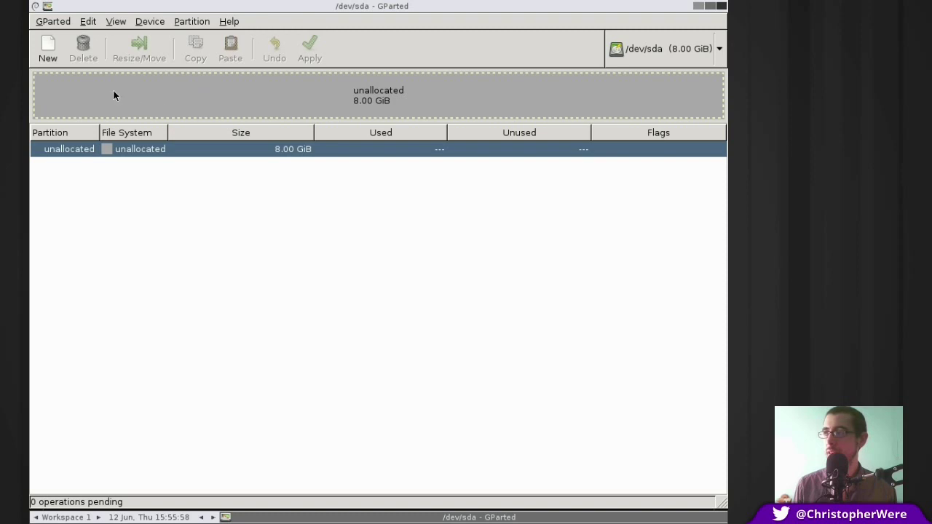
left_click(48, 51)
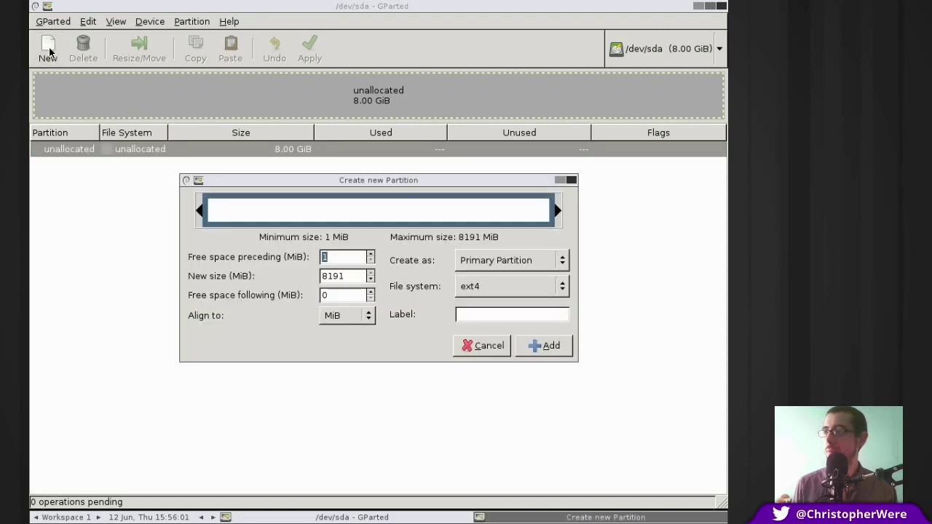
left_click(528, 264)
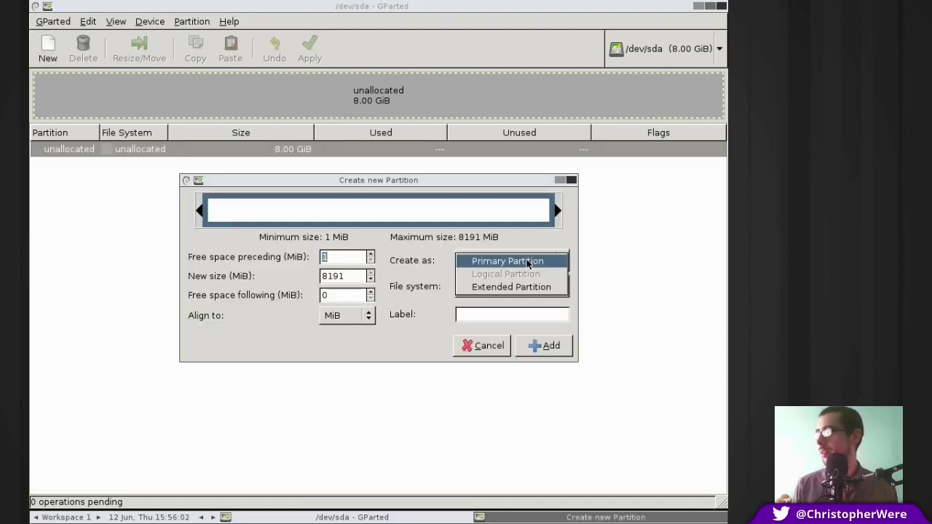
left_click(529, 260)
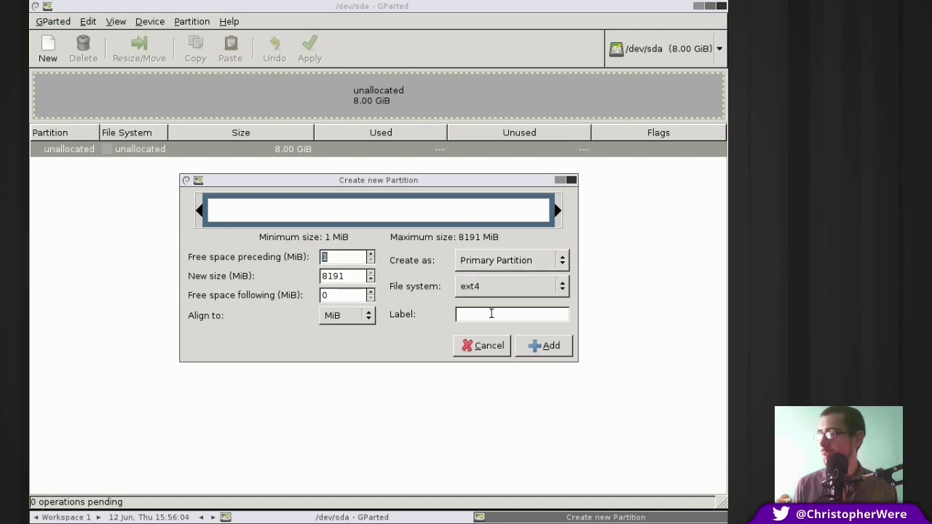
left_click(481, 289)
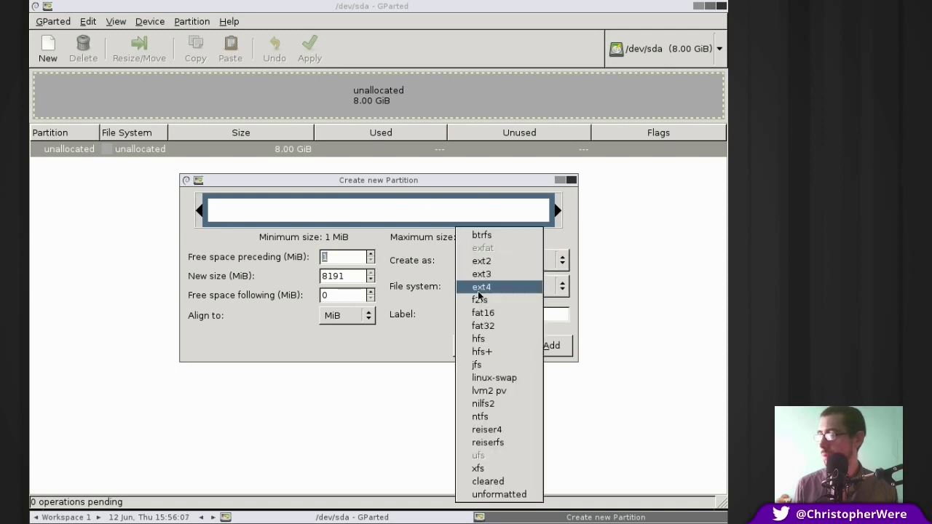
left_click(510, 377)
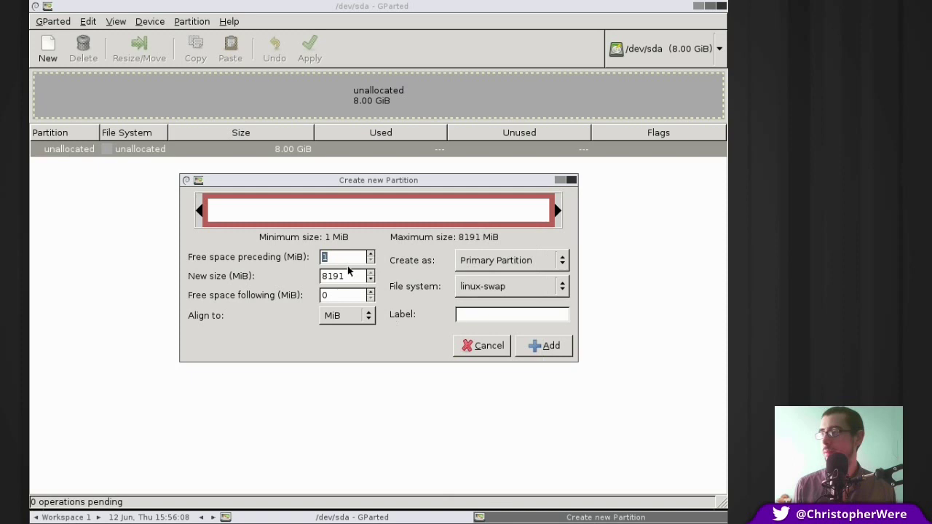
Size the swap partition to about 360 MiB at the end of the disk and add it to the pending operations
left_click_drag(204, 224, 517, 209)
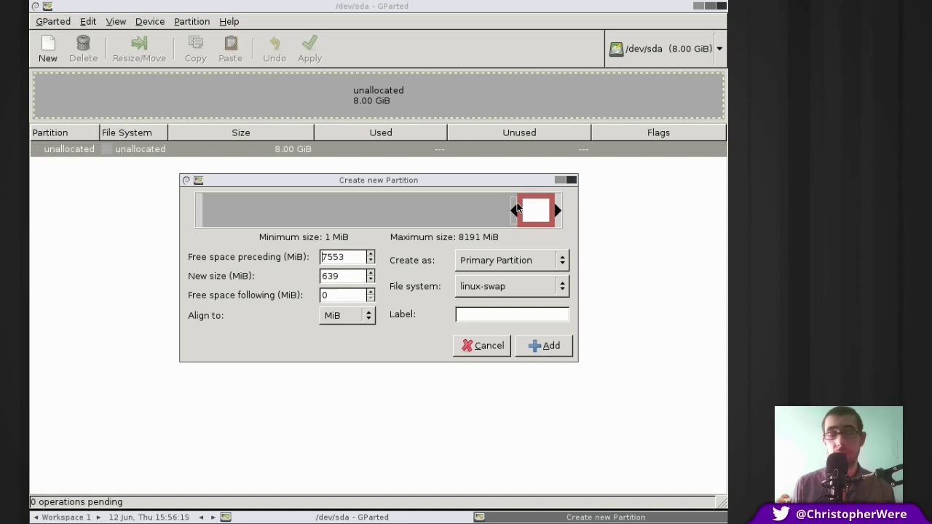
mouse_move(517, 209)
left_mouse_down()
mouse_move(509, 195)
mouse_move(502, 200)
left_mouse_up()
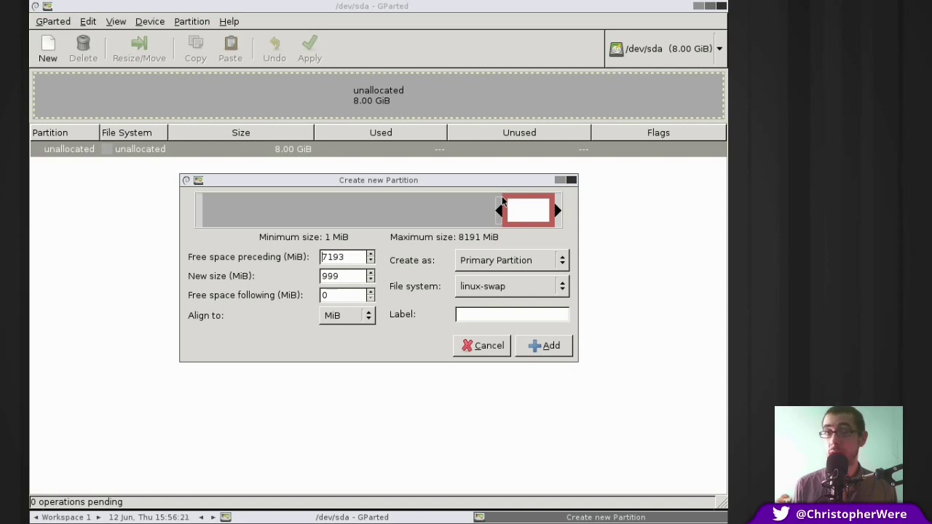
left_click_drag(503, 202, 526, 205)
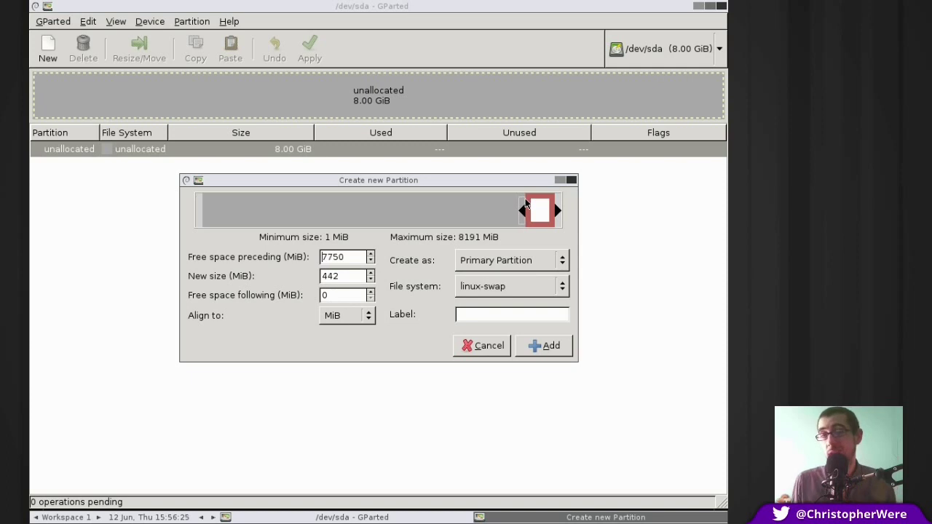
left_click_drag(526, 203, 529, 208)
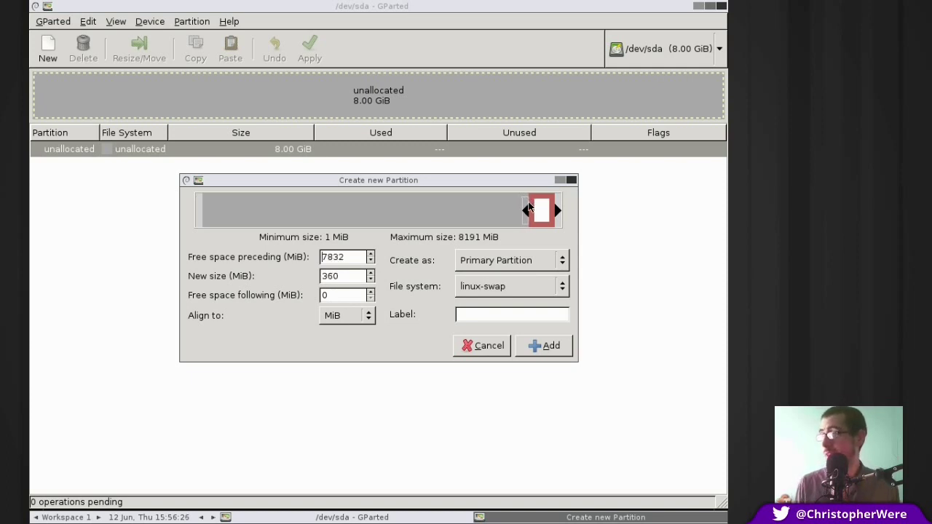
left_click(543, 347)
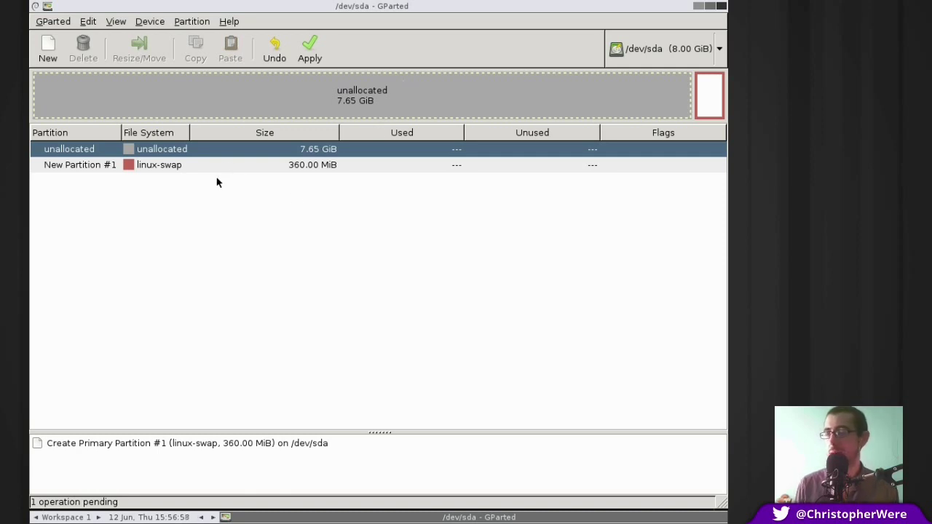
Add a new primary ext4 partition of about 3806 MiB labelled Root at the start of the unallocated space
left_click(41, 51)
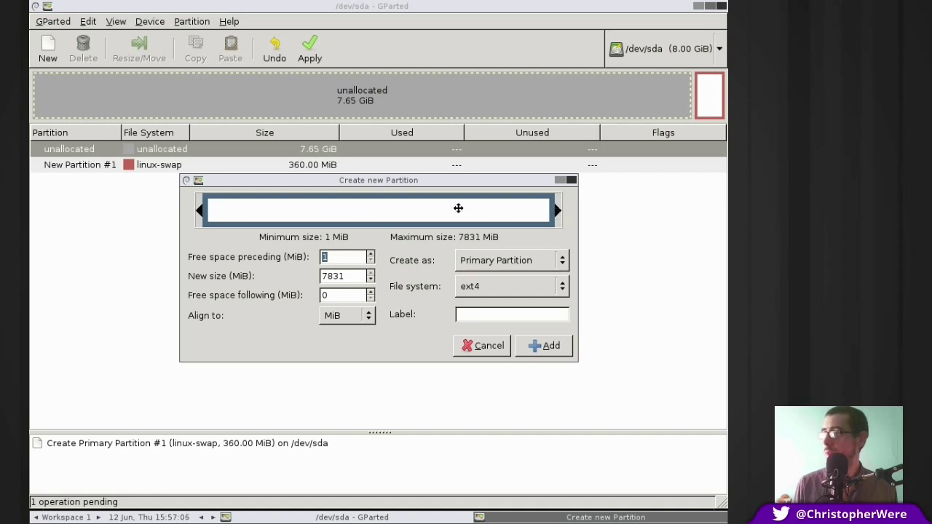
left_click_drag(557, 211, 380, 212)
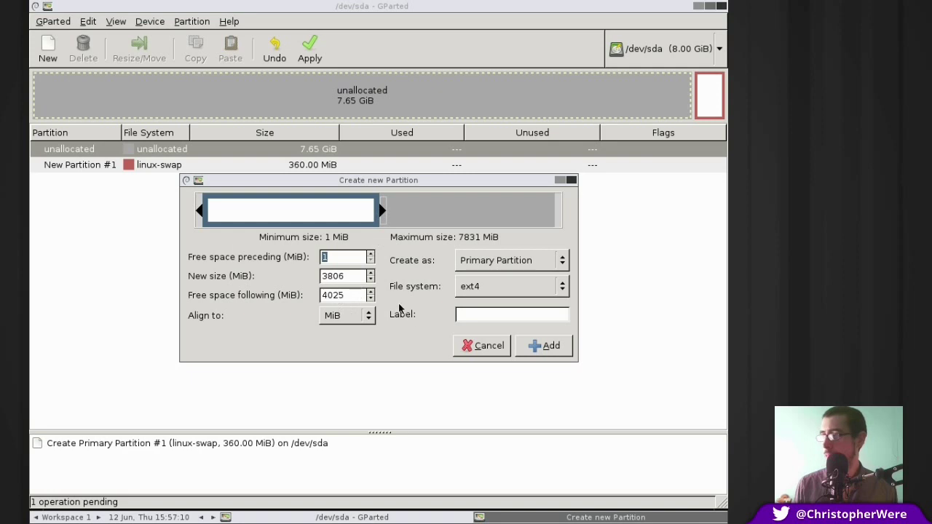
left_click(500, 291)
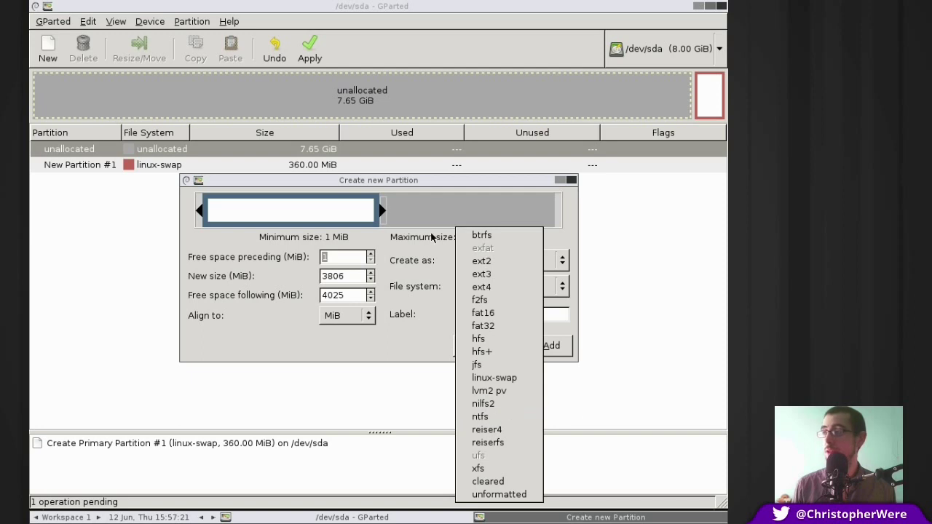
left_click(430, 180)
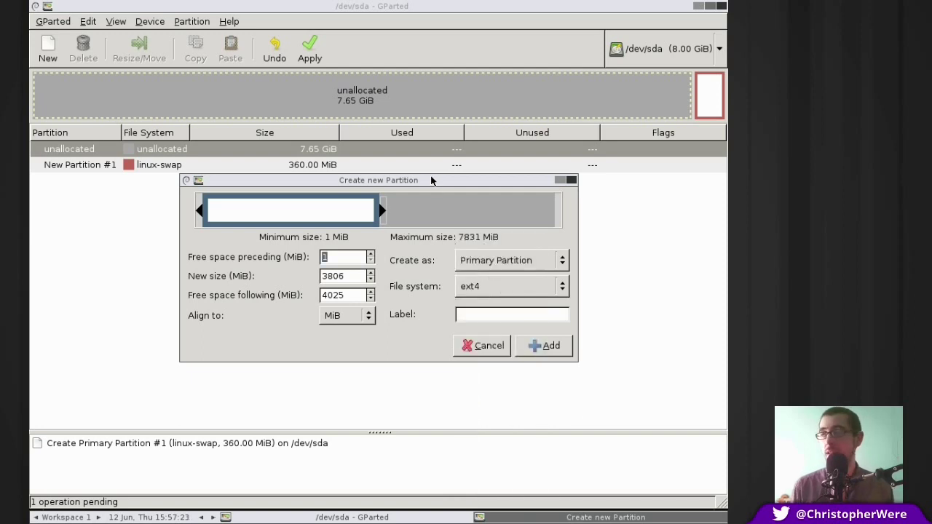
mouse_move(431, 177)
left_mouse_down()
mouse_move(426, 160)
mouse_move(433, 168)
left_mouse_up()
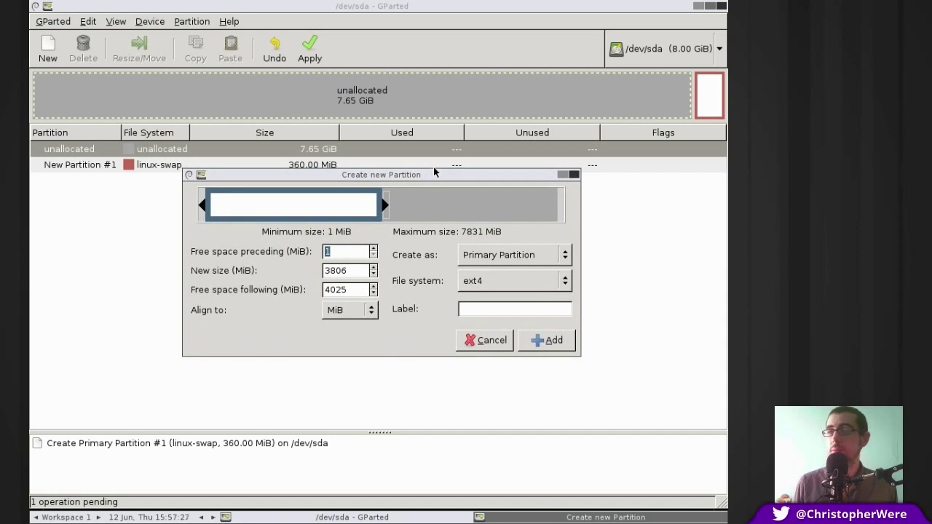
left_click_drag(434, 168, 432, 174)
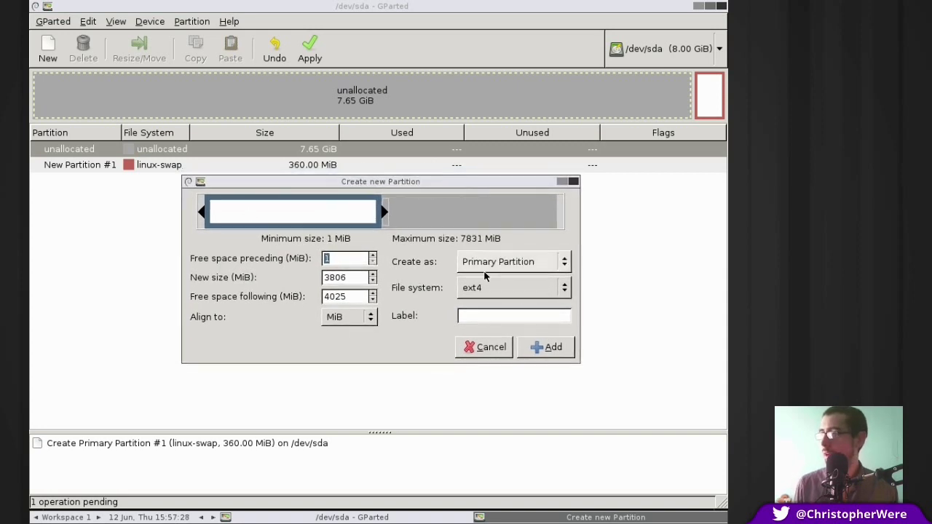
left_click(490, 316)
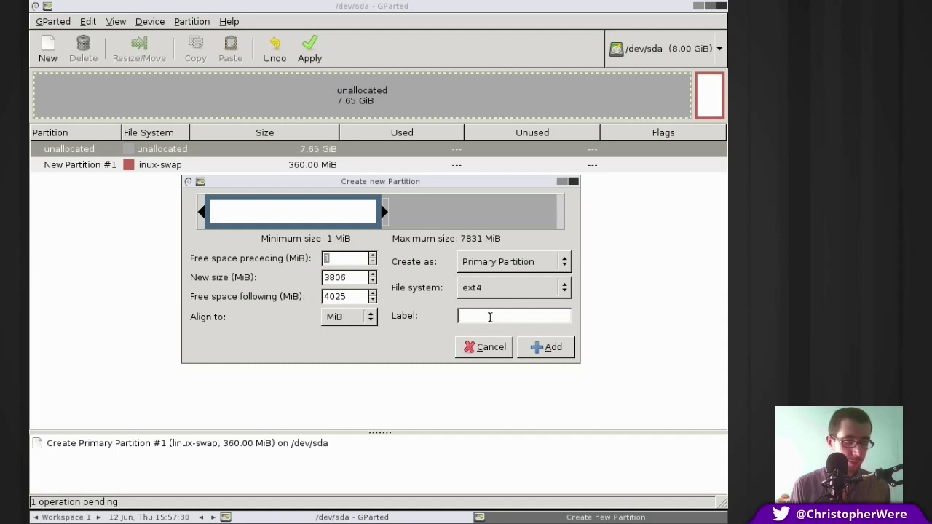
type("Root")
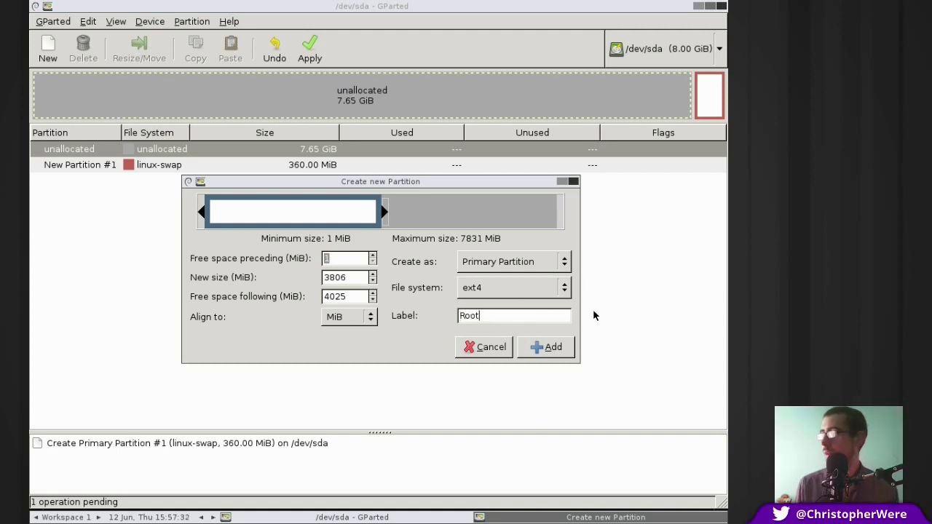
left_click(555, 346)
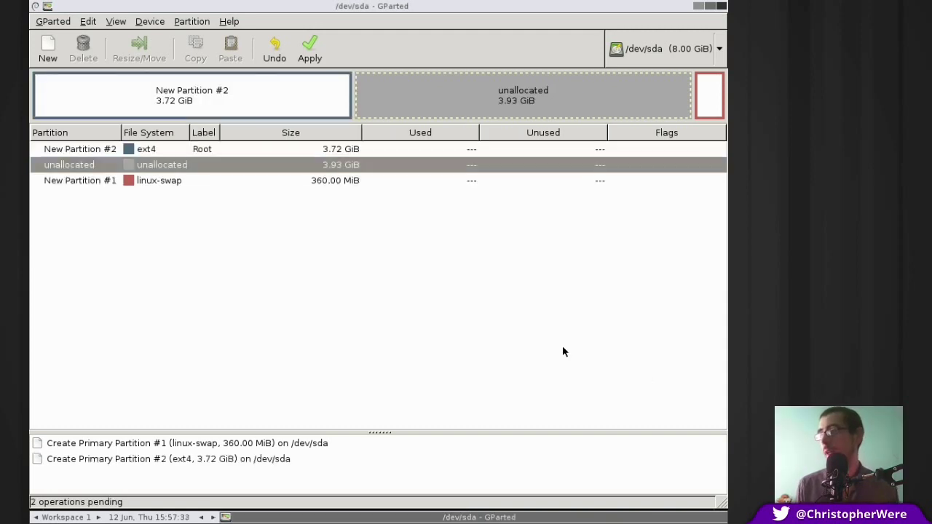
Add a primary ext4 partition labelled Home that fills the remaining 4025 MiB of unallocated space
left_click(272, 91)
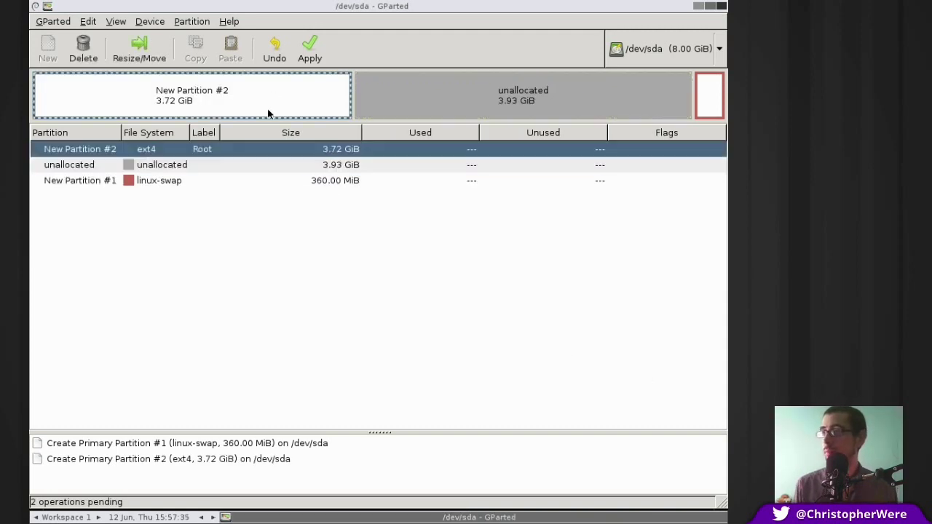
left_click(186, 163)
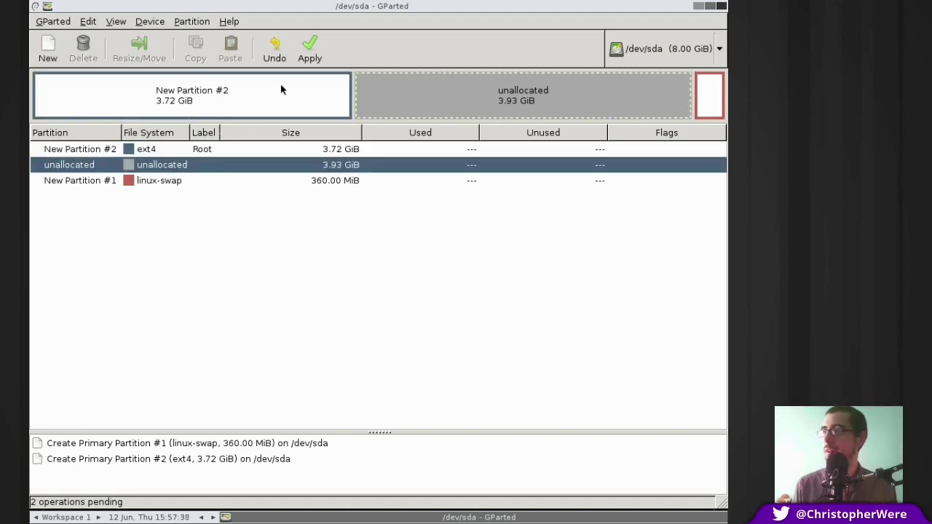
left_click(49, 53)
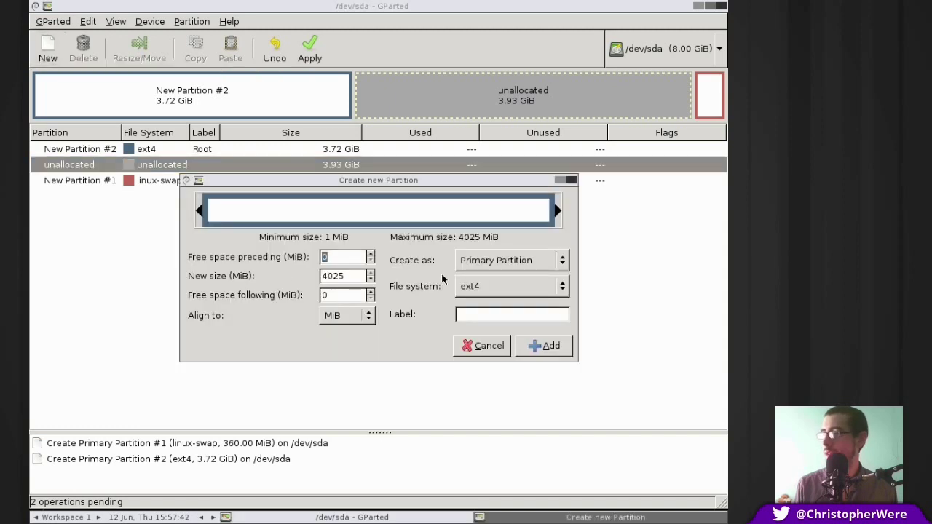
left_click(473, 311)
type("Home")
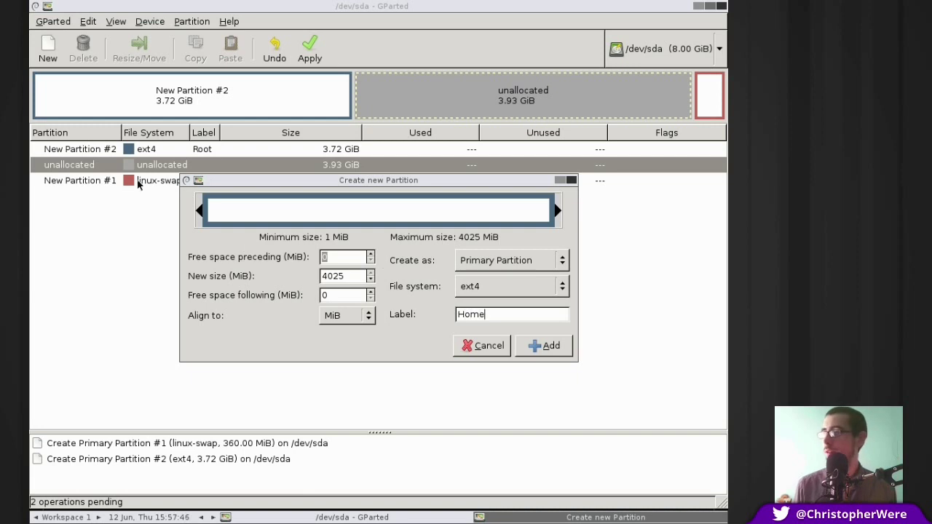
left_click(547, 346)
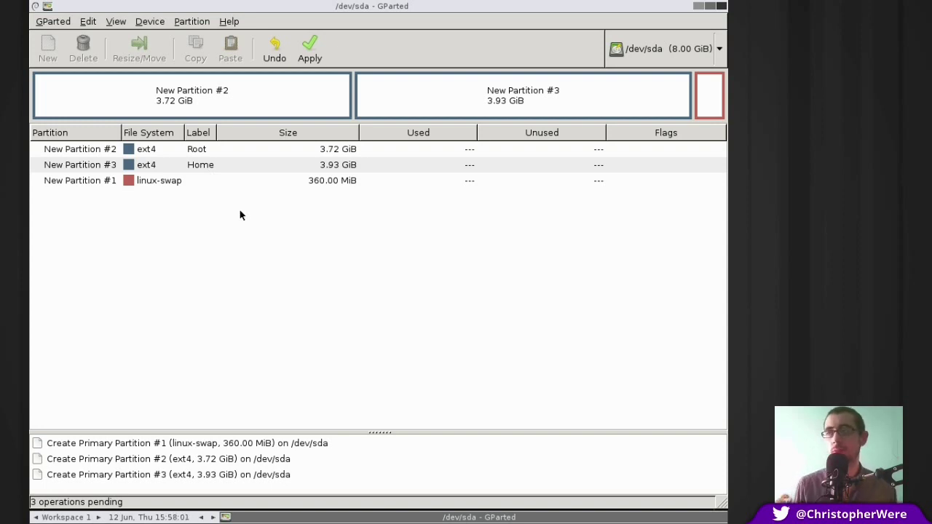
left_click(158, 177)
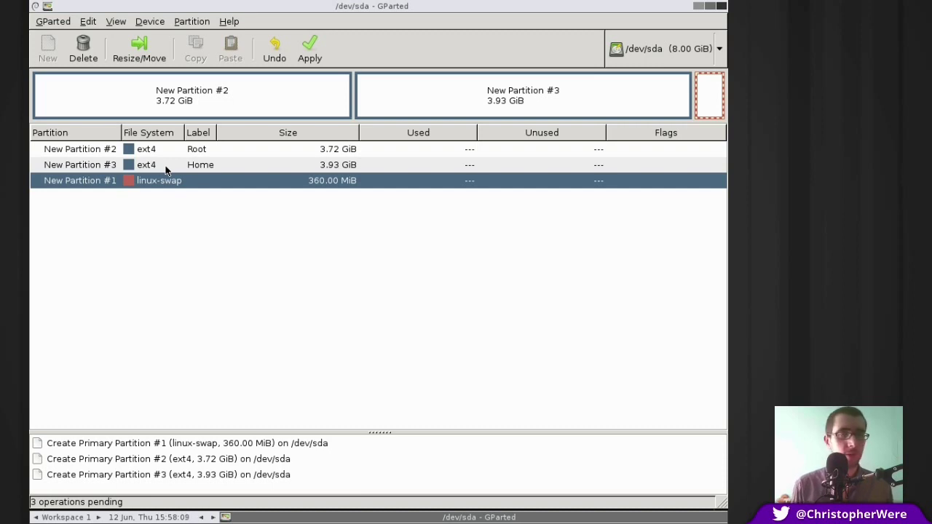
left_click(286, 92)
left_click(435, 115)
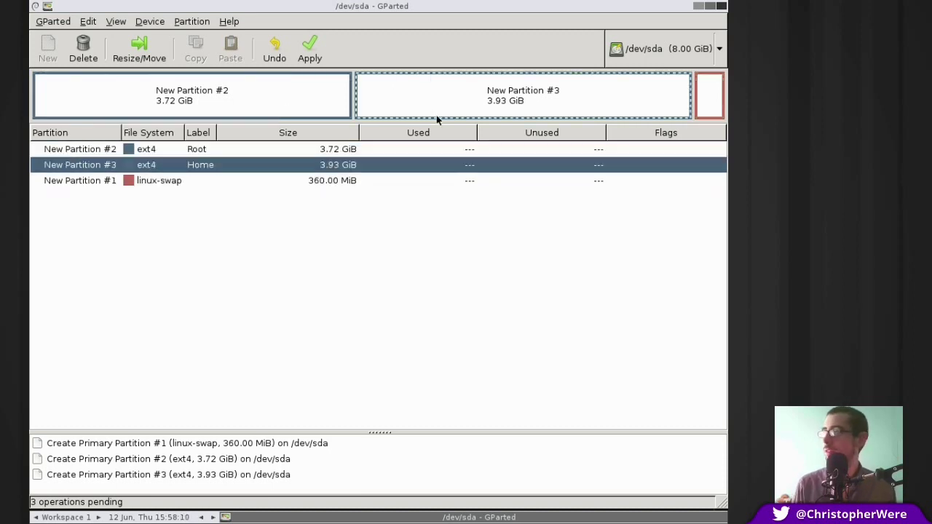
left_click(298, 109)
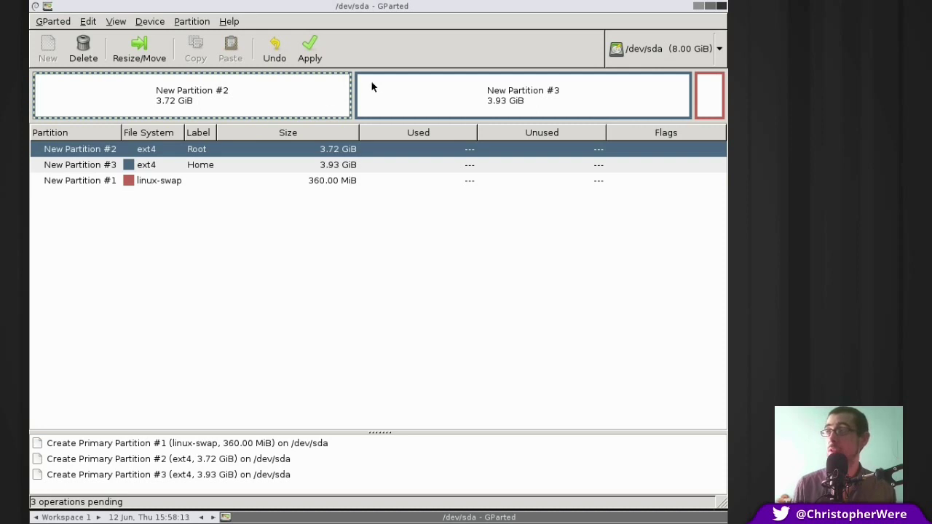
left_click(416, 86)
left_click(333, 91)
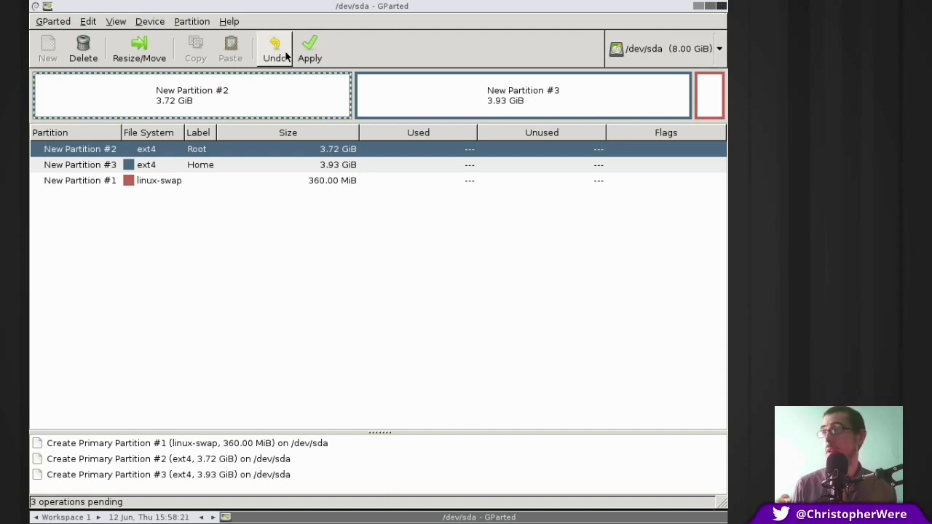
Apply the pending partition creations to /dev/sda and close the progress report
left_click(308, 56)
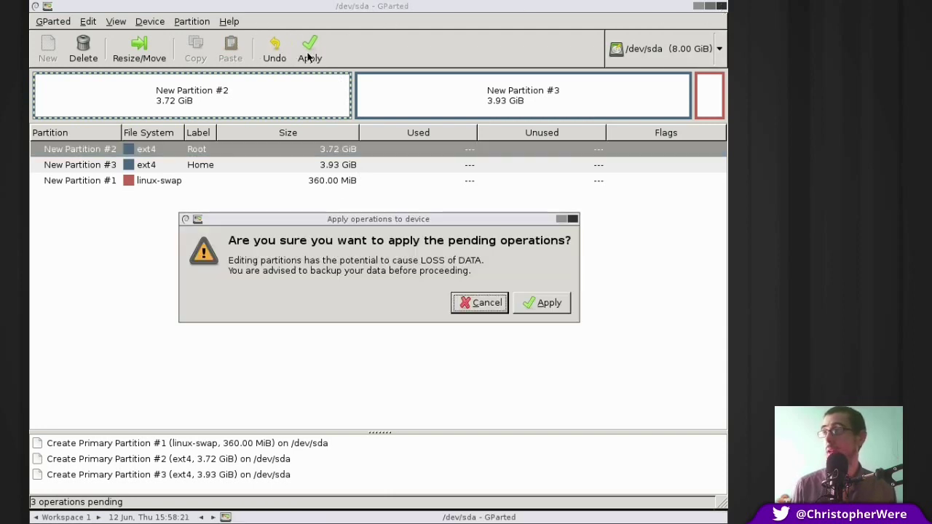
left_click(547, 304)
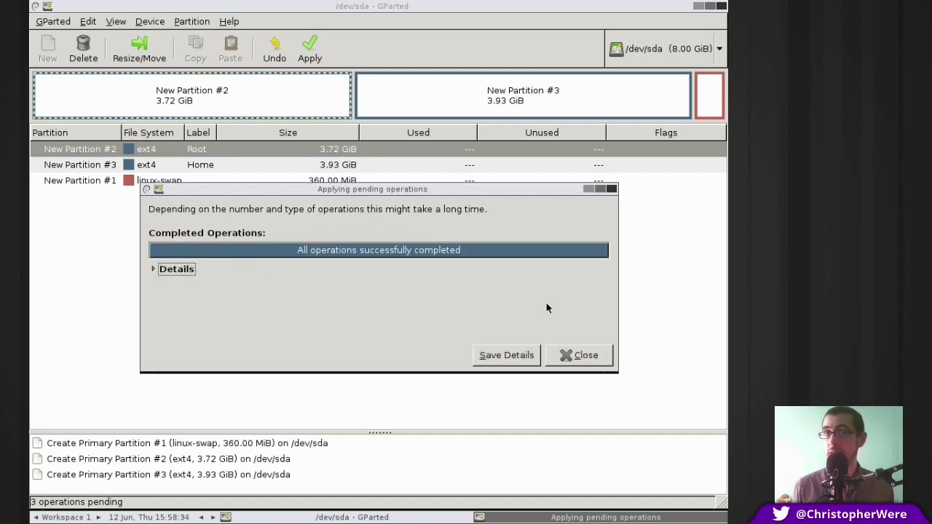
left_click(582, 355)
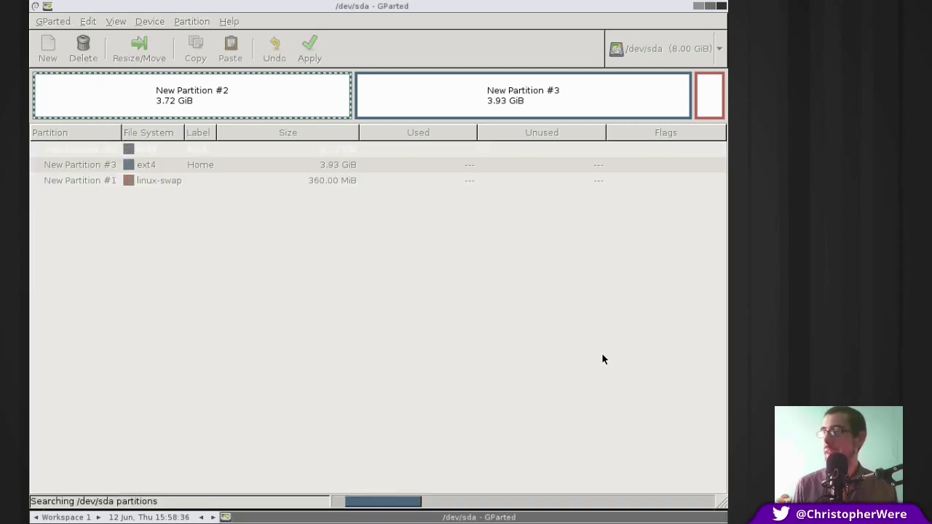
Shrink the Root partition /dev/sda2 from its end to about 3.36 GiB and apply the change to the disk
left_click(297, 114)
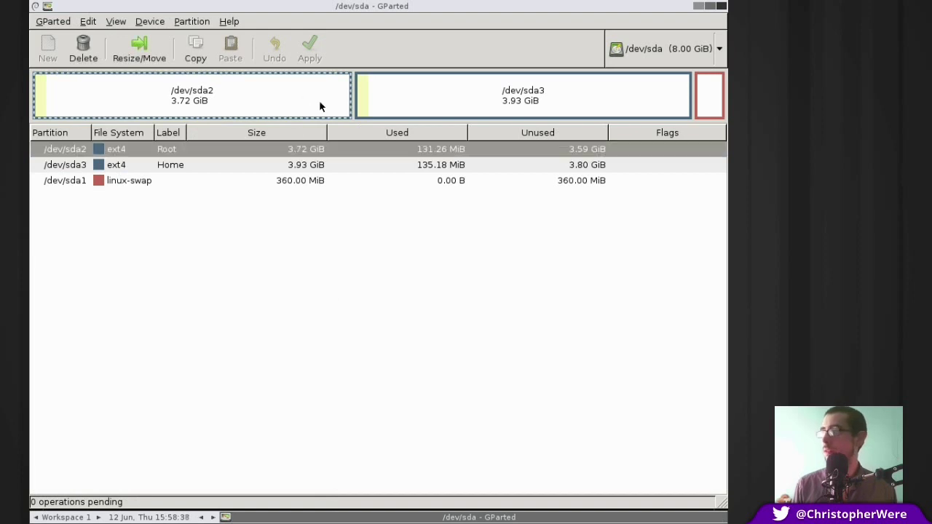
left_click(157, 45)
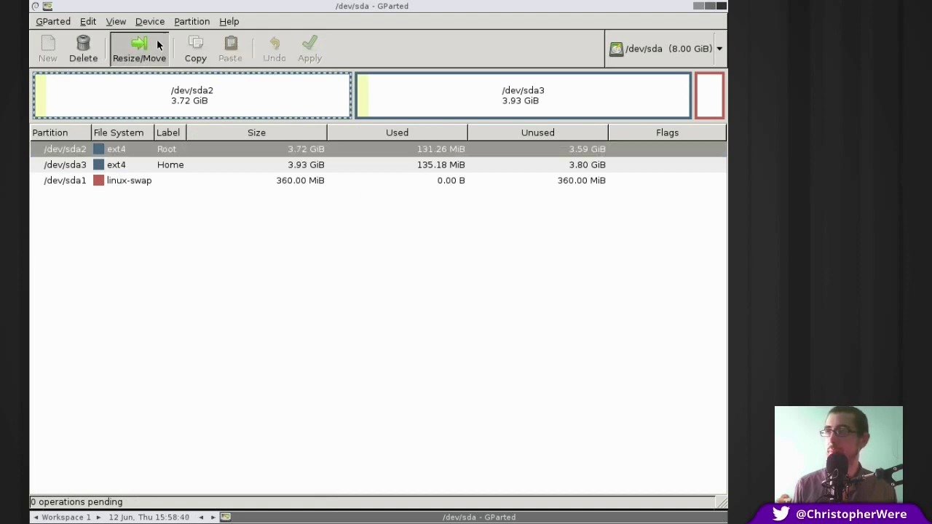
left_click_drag(551, 221, 522, 215)
left_click(545, 346)
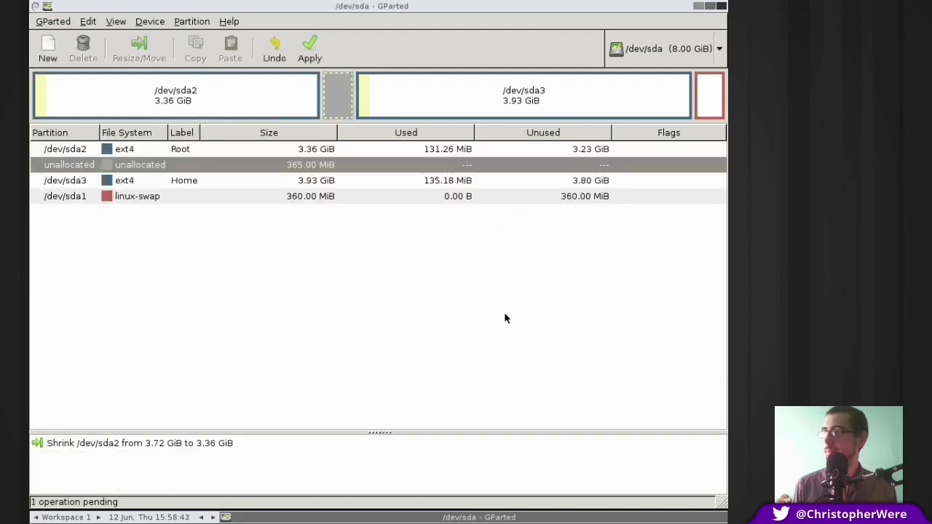
left_click(309, 49)
left_click(550, 309)
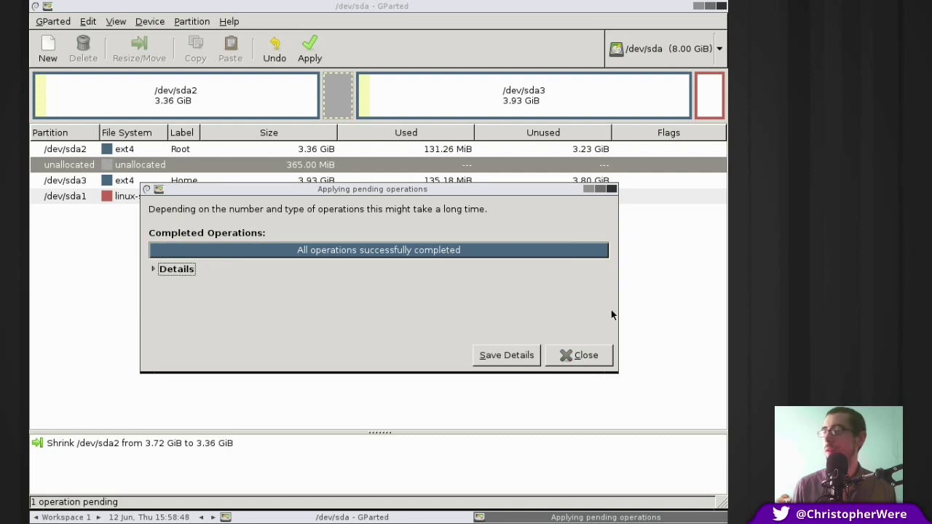
left_click(581, 355)
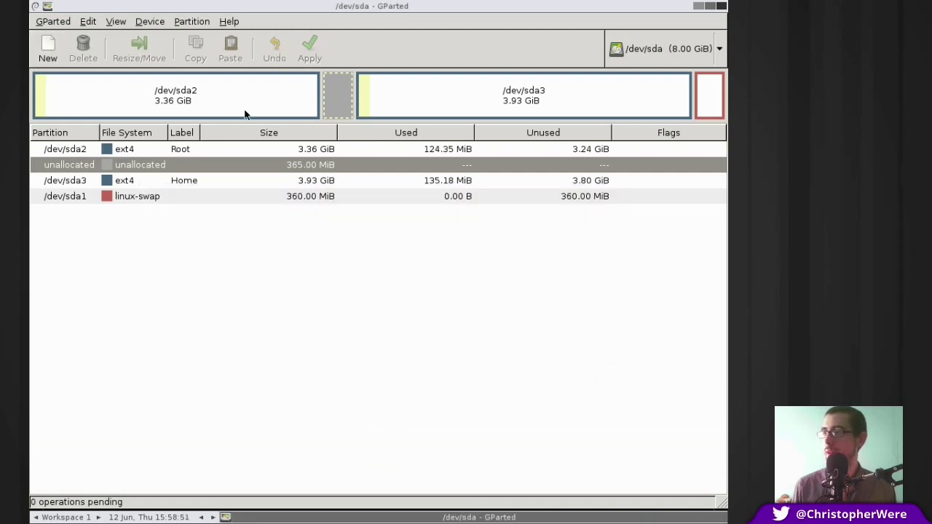
Move /dev/sda2 to the end of its free space, leaving 365 MiB preceding it, and apply the move
left_click(229, 95)
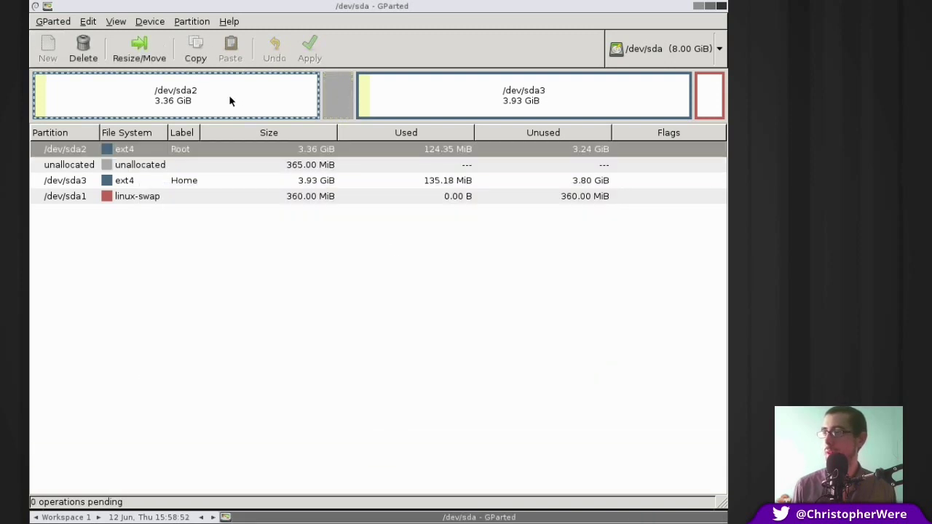
left_click(136, 52)
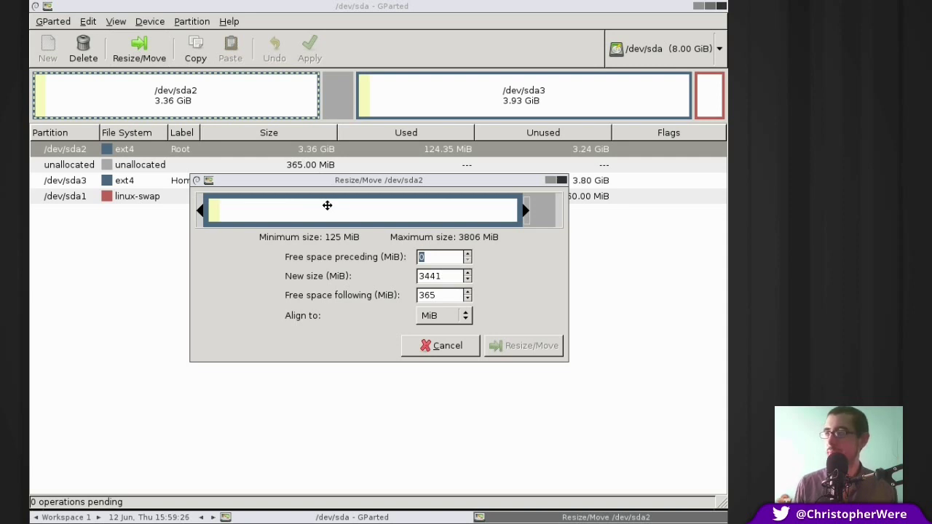
left_click_drag(311, 210, 438, 223)
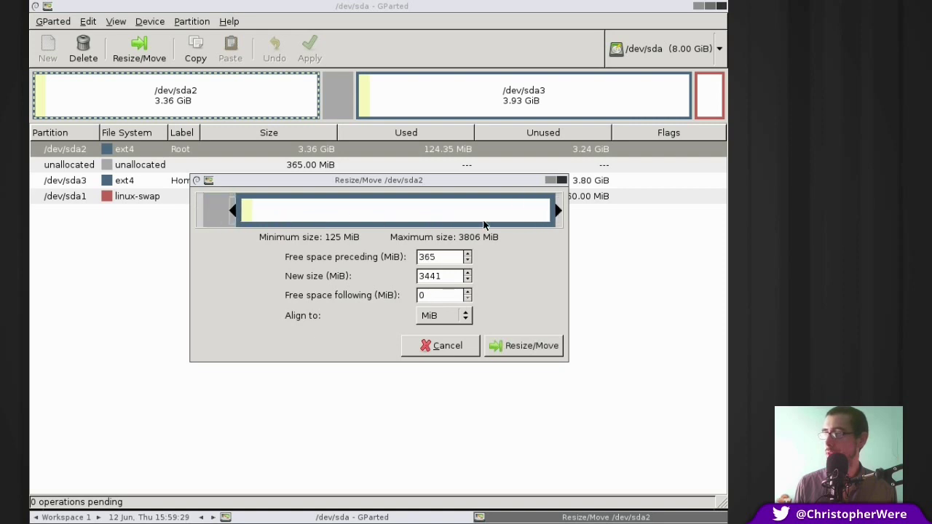
left_click(523, 346)
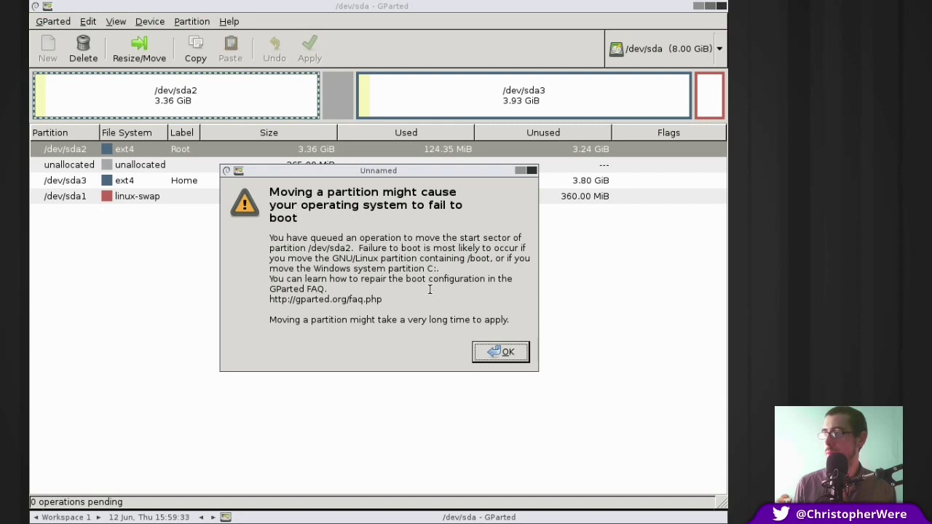
left_click(502, 353)
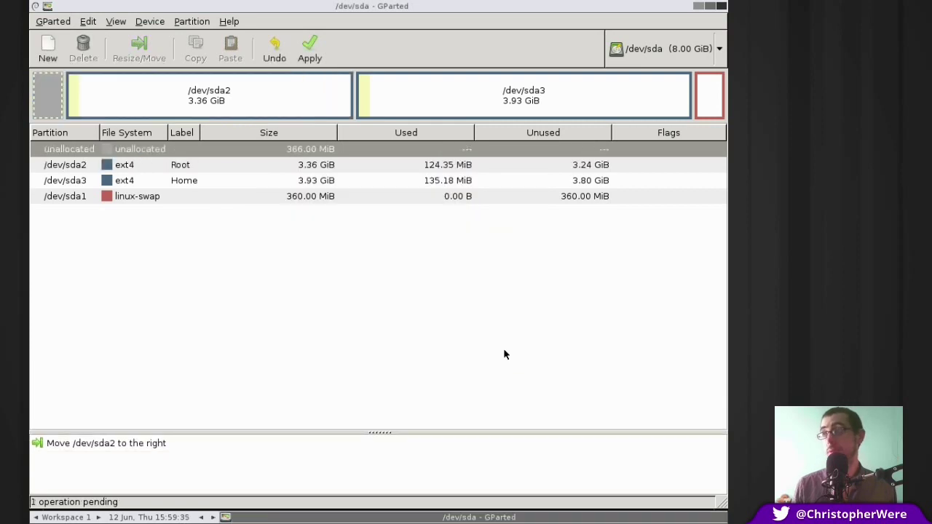
left_click(308, 47)
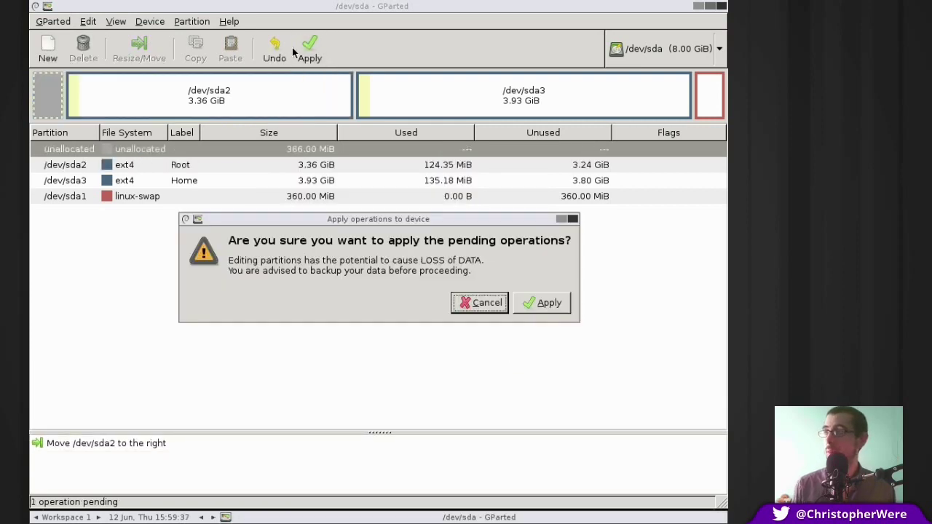
left_click(536, 310)
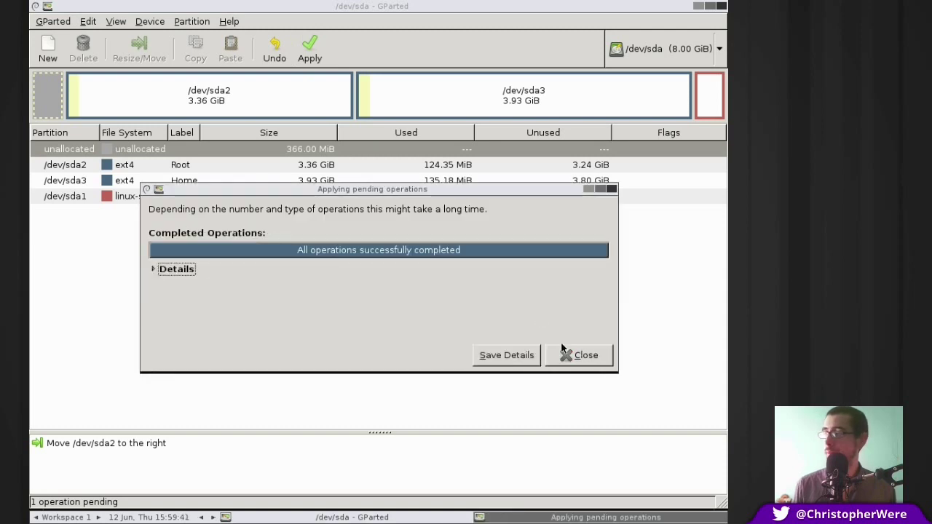
left_click(565, 353)
Create a 365 MiB primary ext4 partition in the unallocated space before /dev/sda2 and apply it to the disk
left_click(47, 47)
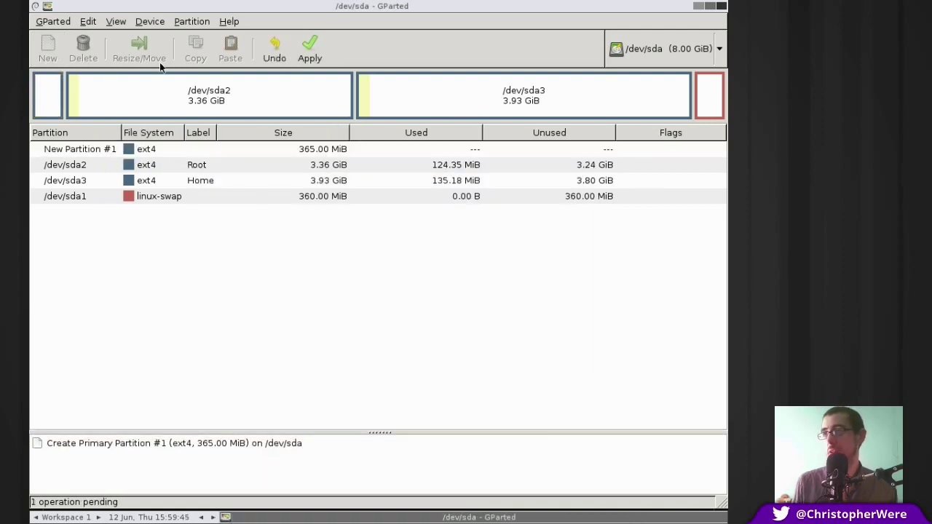
left_click(302, 53)
left_click(556, 307)
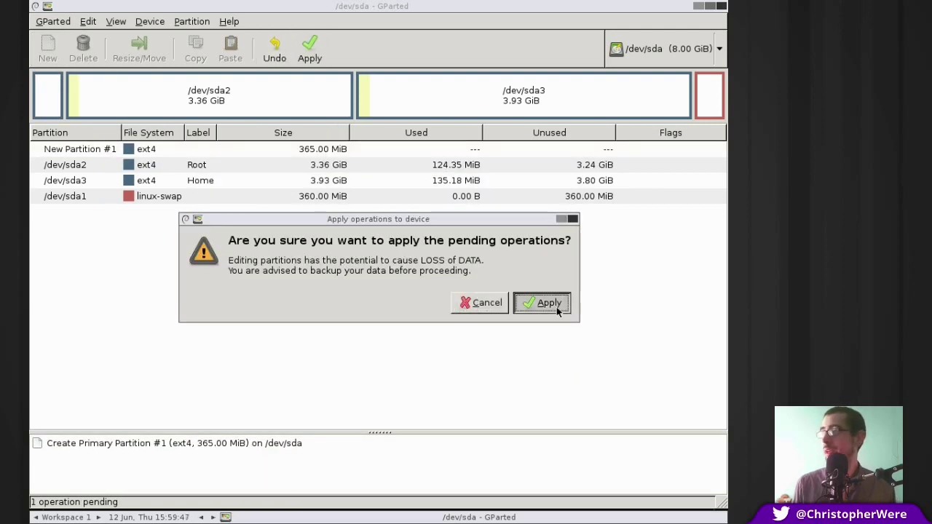
left_click(576, 354)
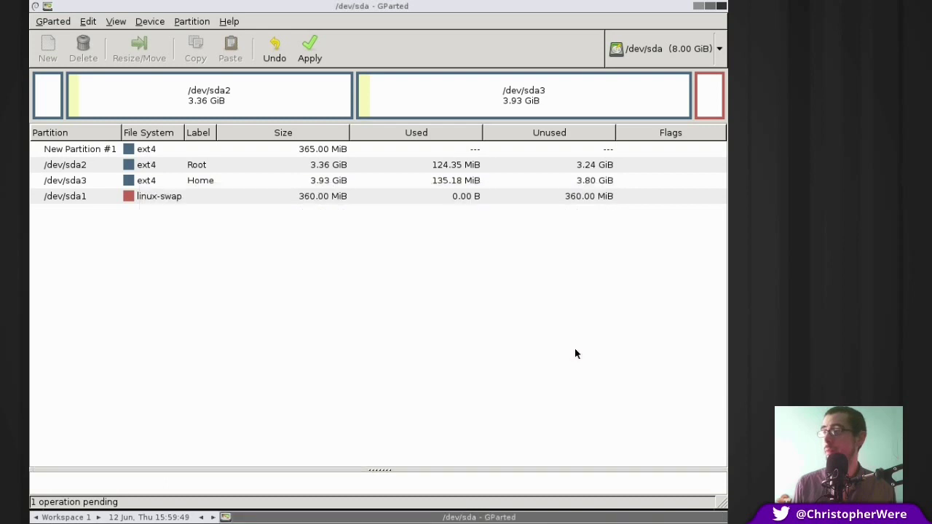
right_click(50, 106)
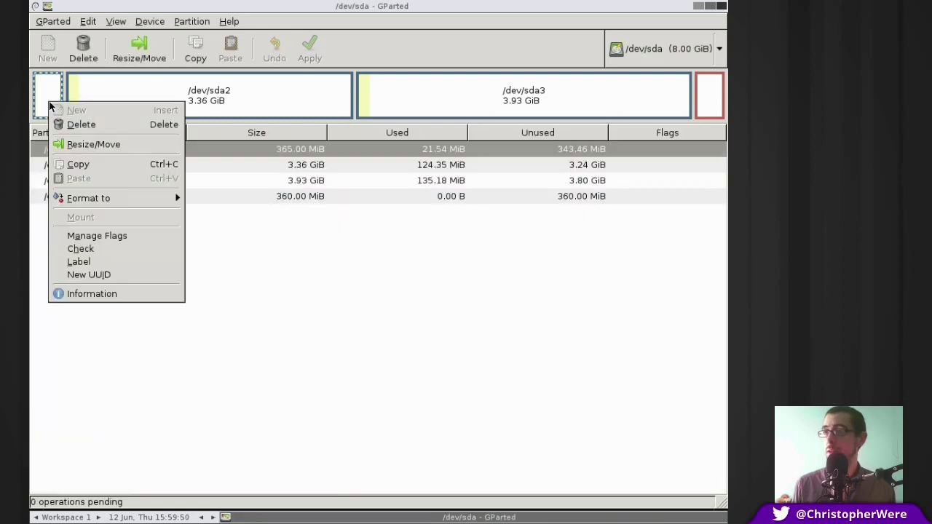
left_click(318, 287)
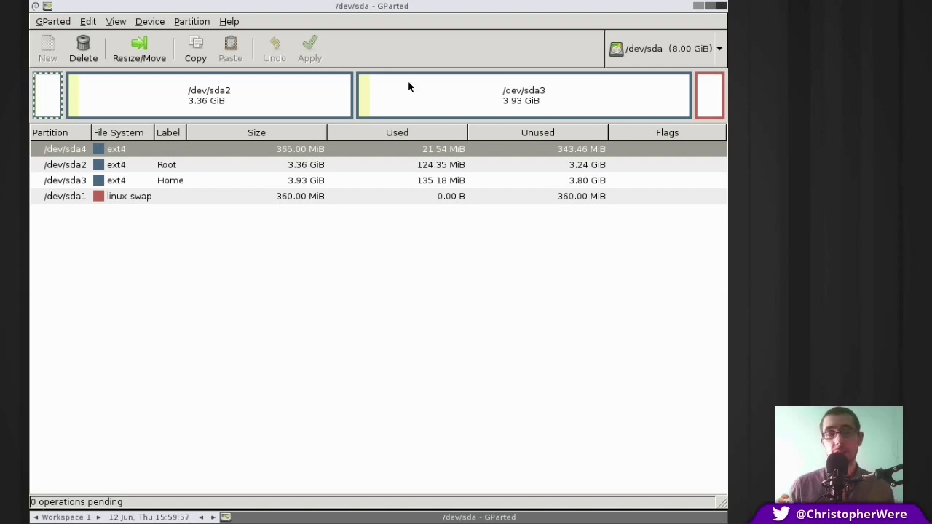
Restore the maximized GParted window to its smaller size and place it below the desktop icons
left_click(710, 8)
left_click_drag(444, 50, 510, 119)
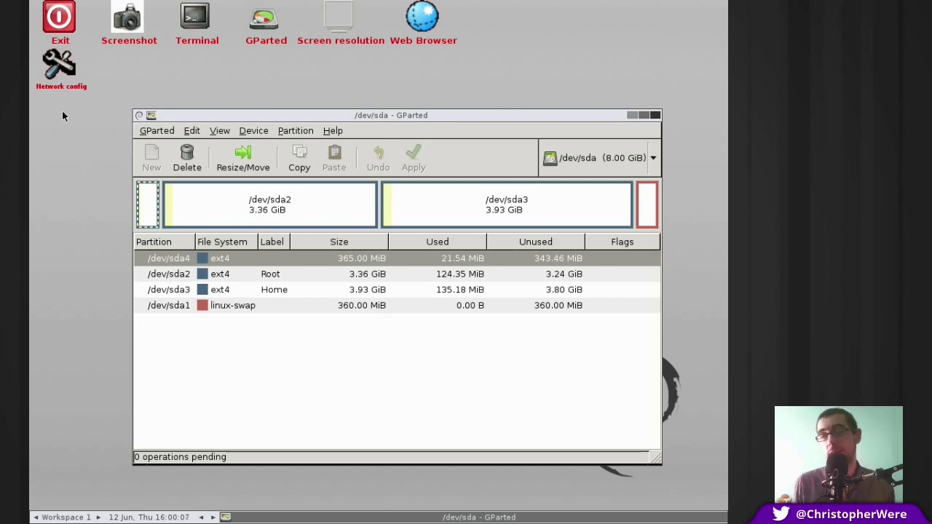
left_click_drag(237, 118, 221, 102)
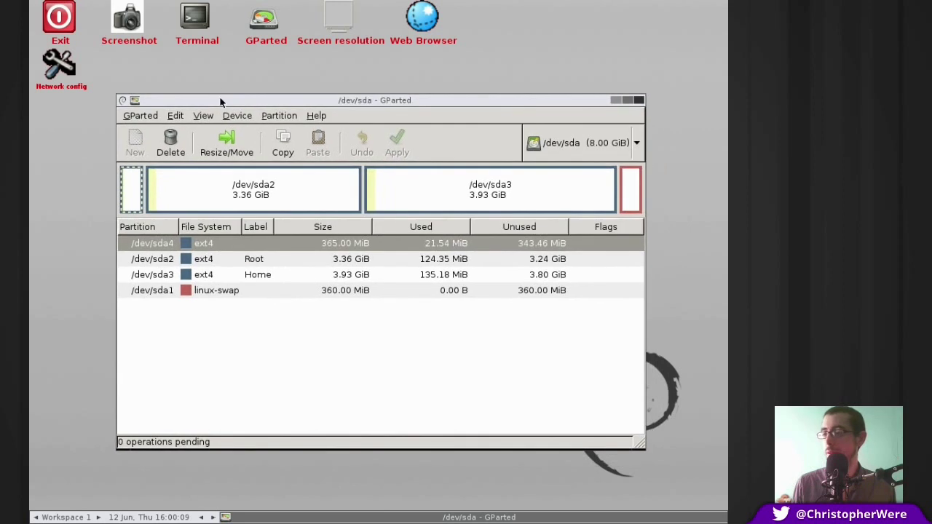